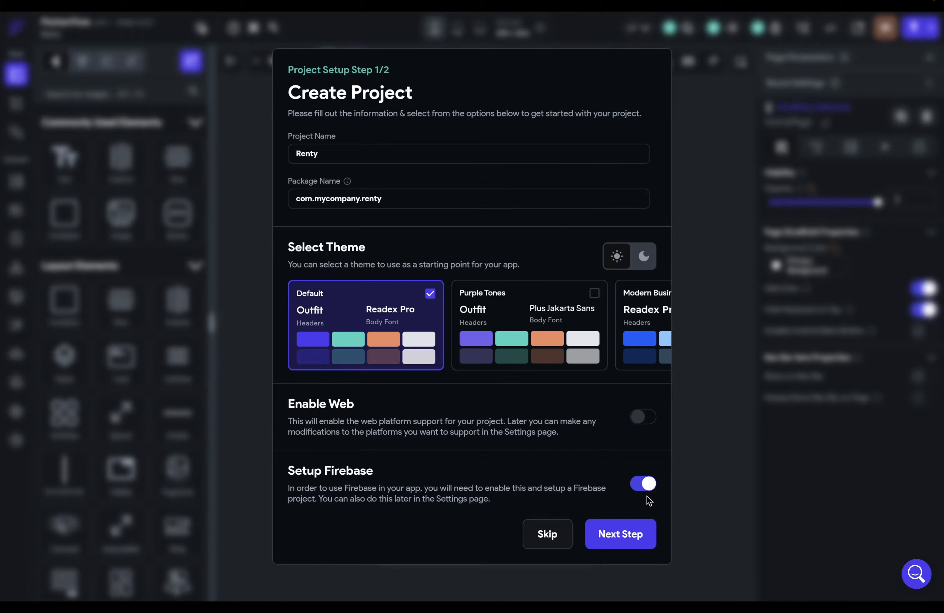
- Skip Firebase setup during project creation and open the Renty editor on its empty HomePage
click(630, 533)
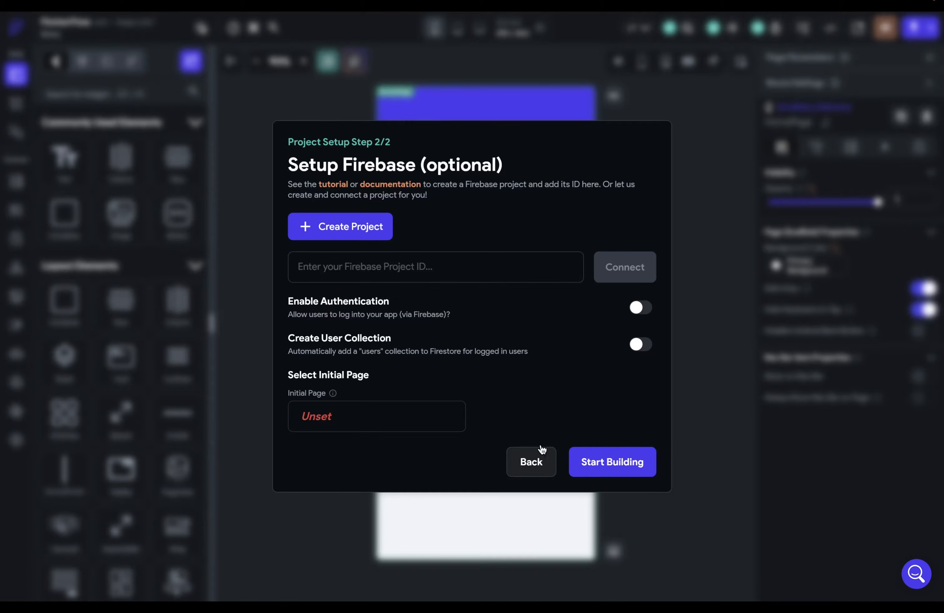
click(542, 465)
click(551, 533)
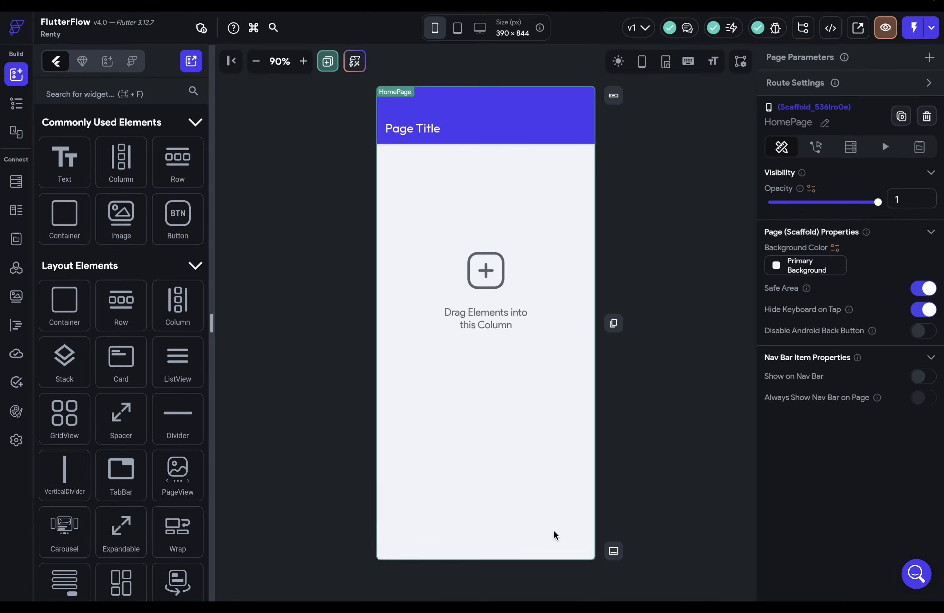
- Create a new Firebase project for Renty in region nam5 (United States), signing in with Google
click(15, 442)
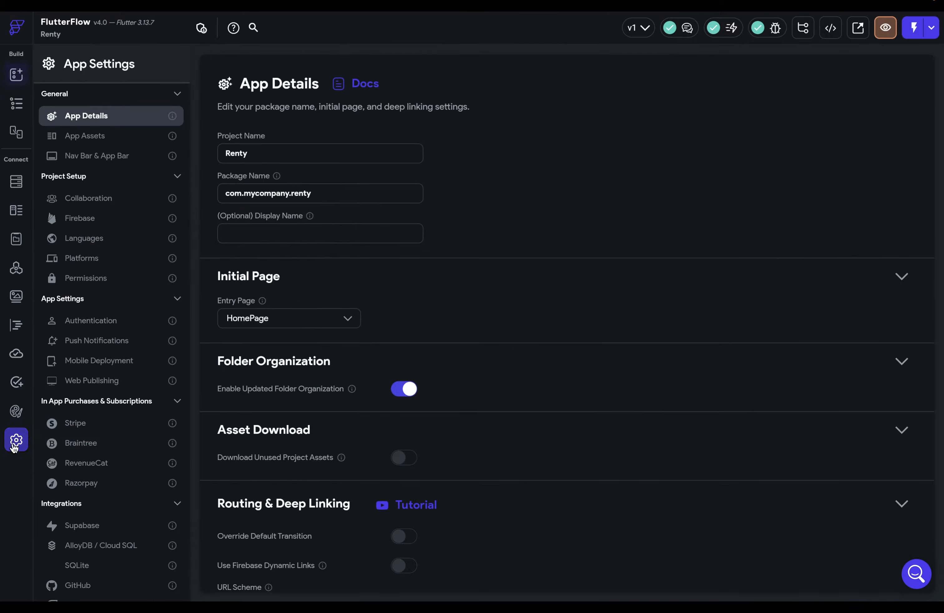
click(97, 222)
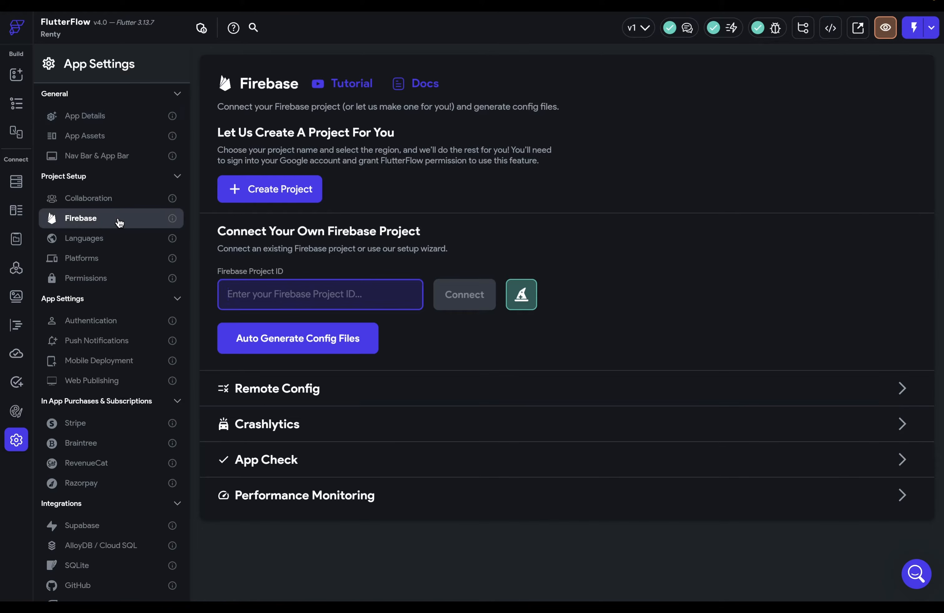
click(267, 189)
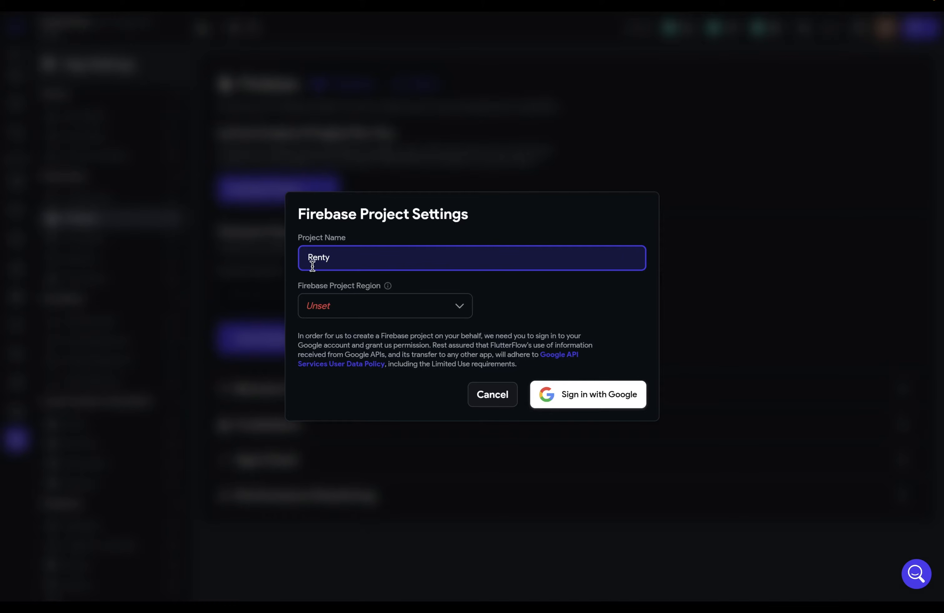
click(407, 309)
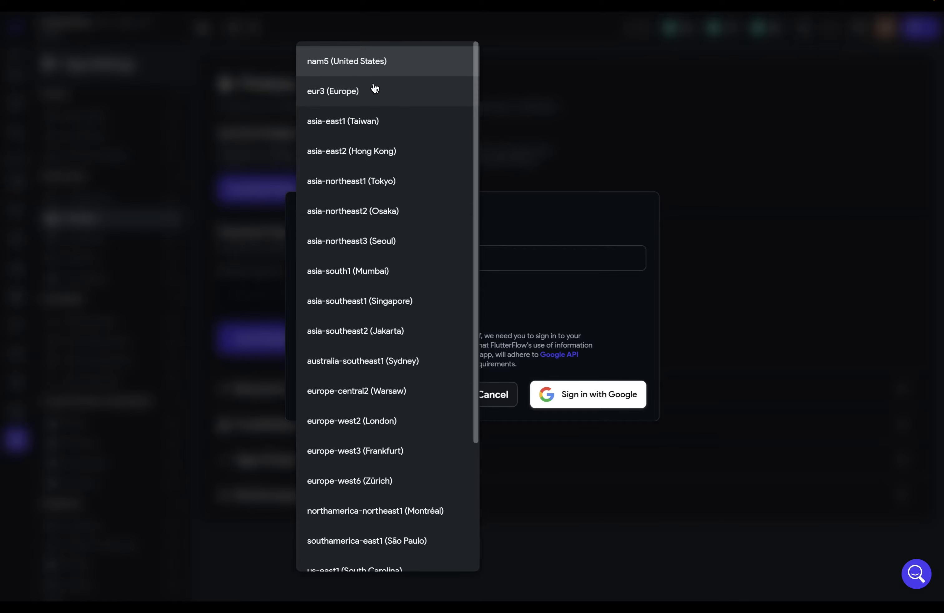
click(323, 62)
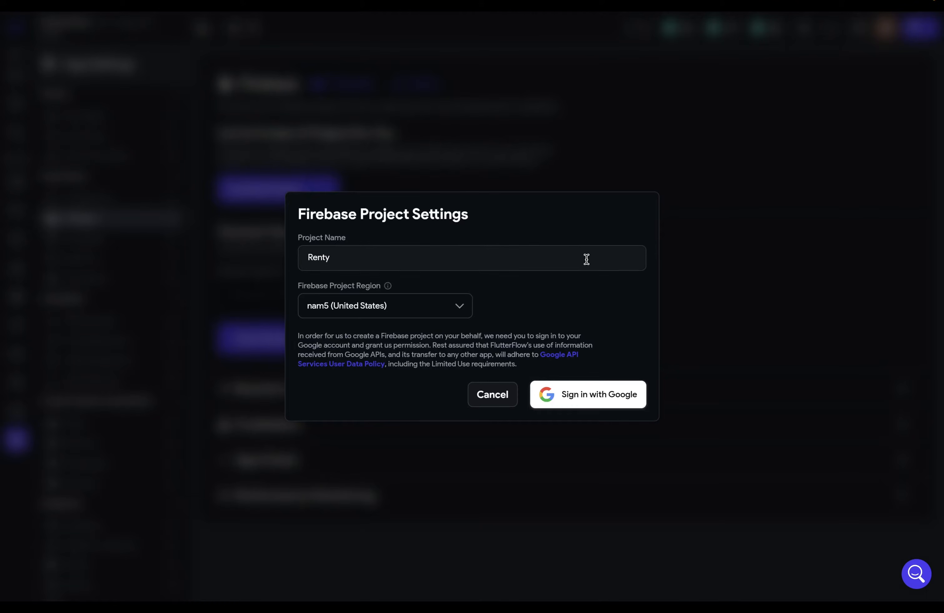
click(592, 394)
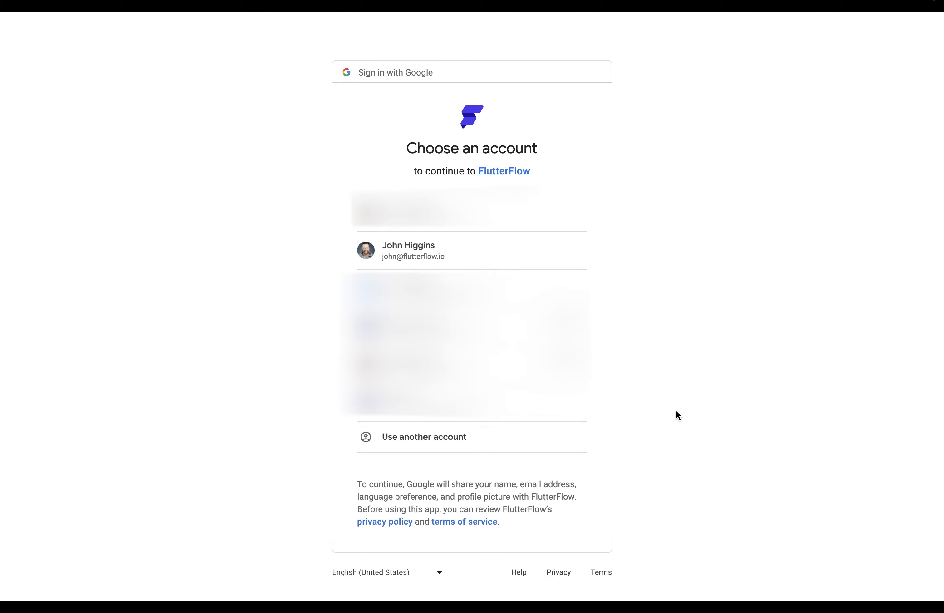
- Choose the Google account, then open the newly created renty-4vzlmg project in Firebase console
click(476, 249)
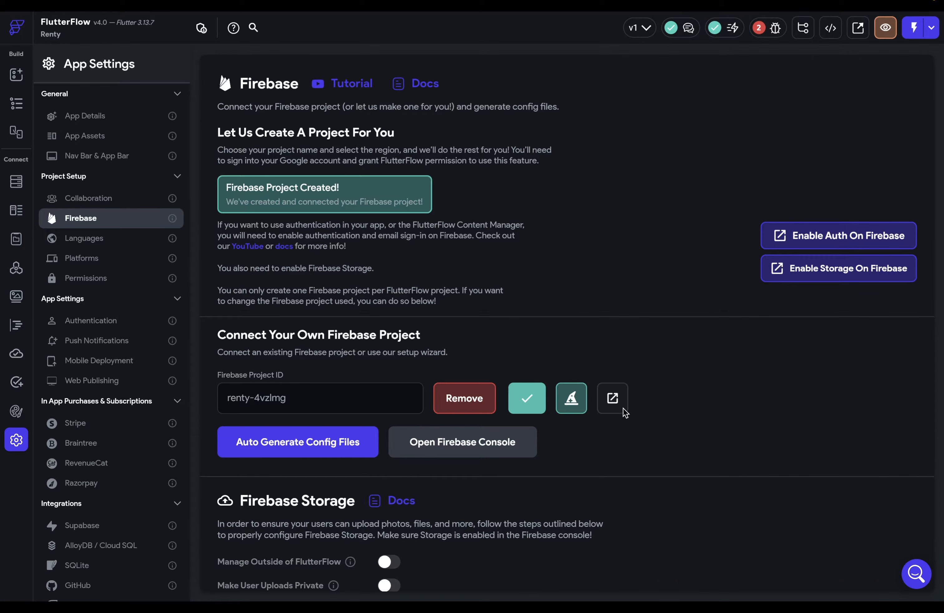
click(612, 401)
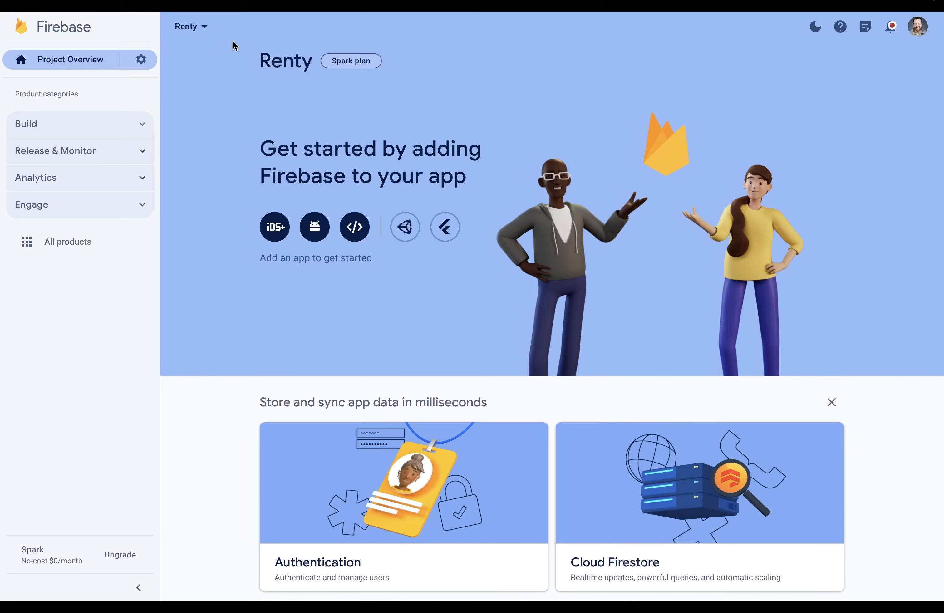
- Select the project ID renty-4vzlmg in Firebase project settings and return to FlutterFlow
click(142, 61)
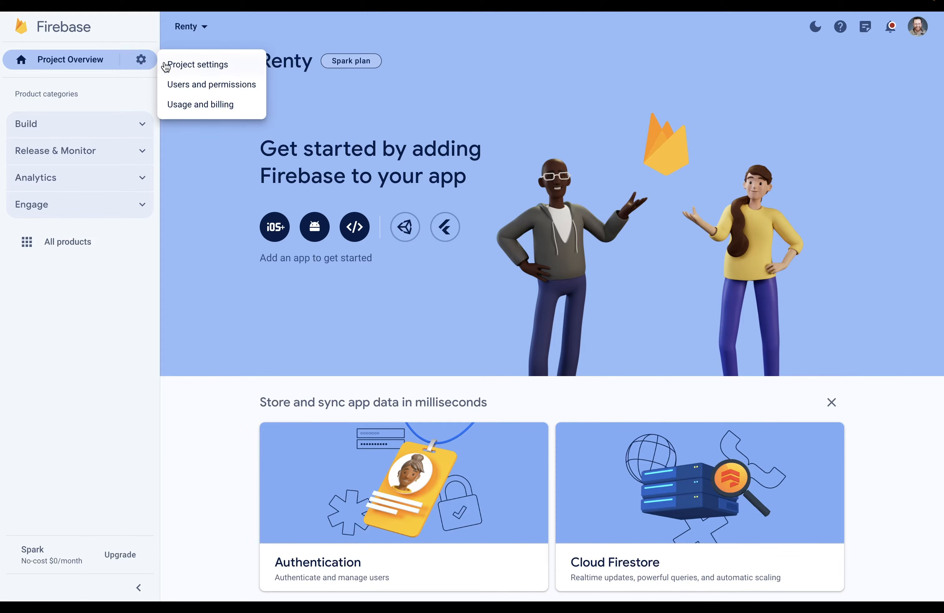
click(165, 65)
drag(461, 207, 405, 208)
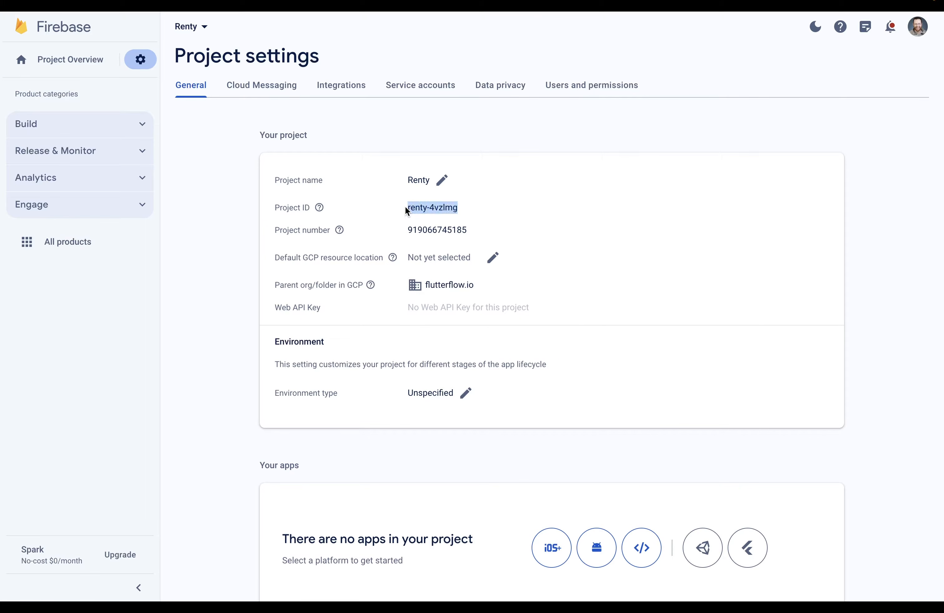
key(ctrl+shift+Tab)
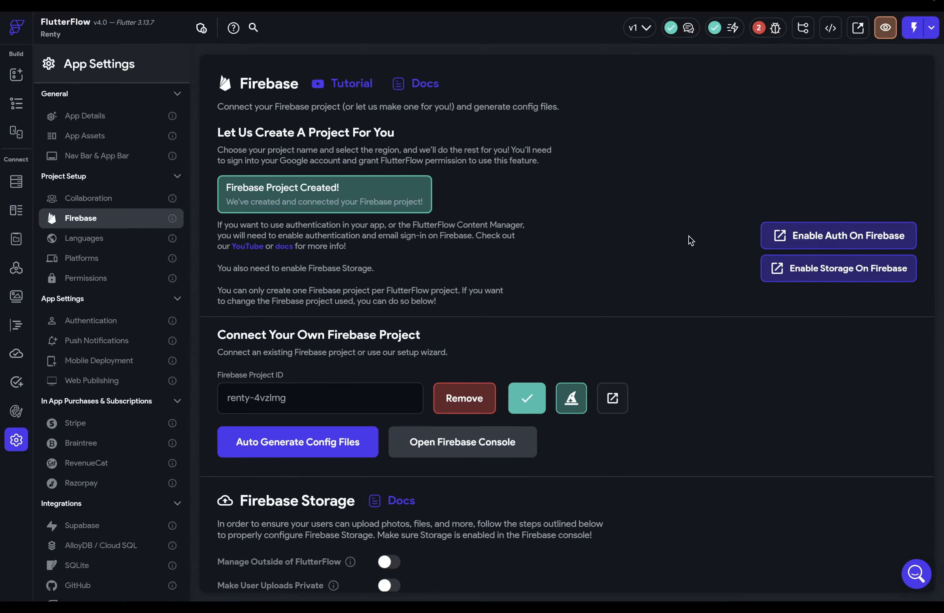
- Enable the Email/Password sign-in provider in Firebase Authentication for Renty
click(836, 235)
click(304, 204)
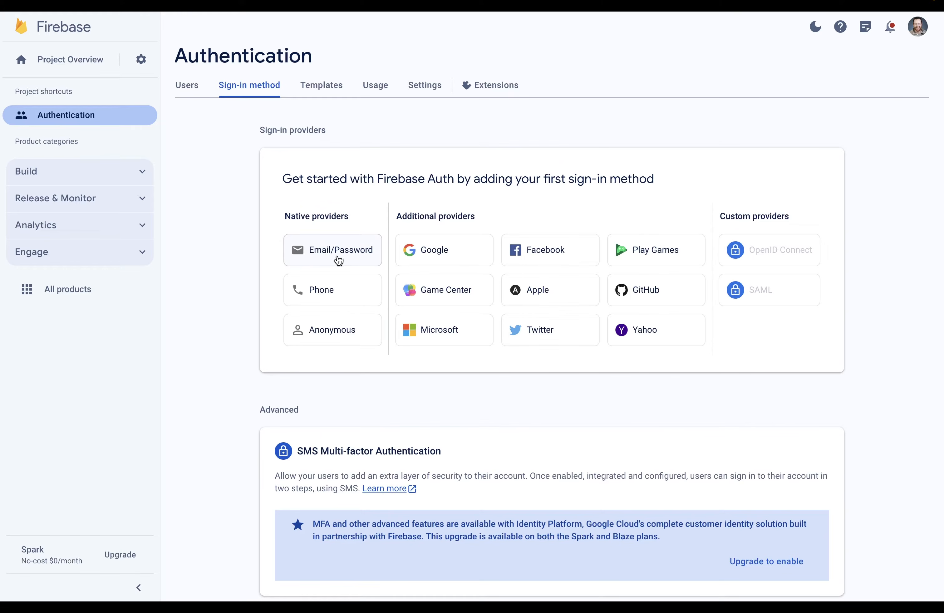
click(338, 258)
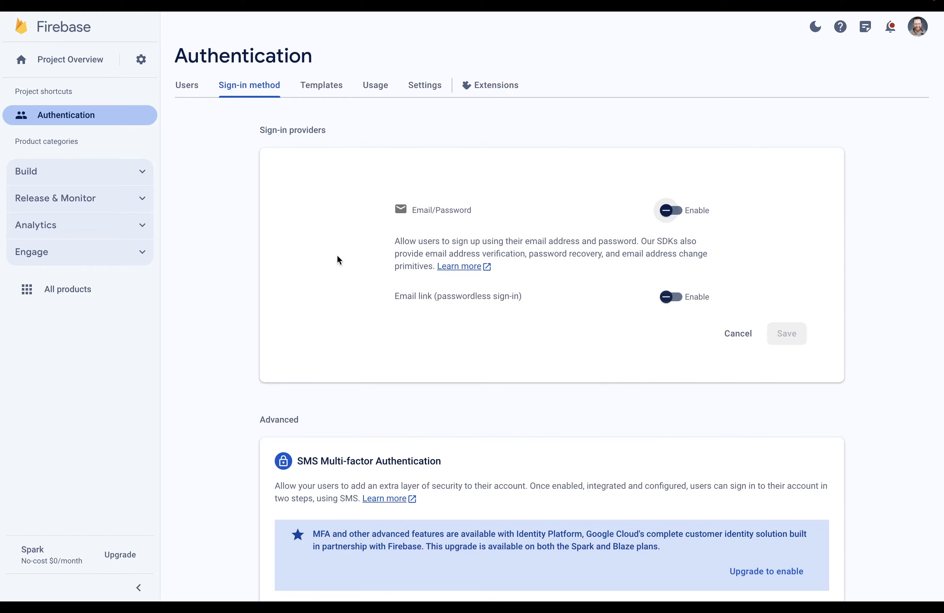
click(671, 210)
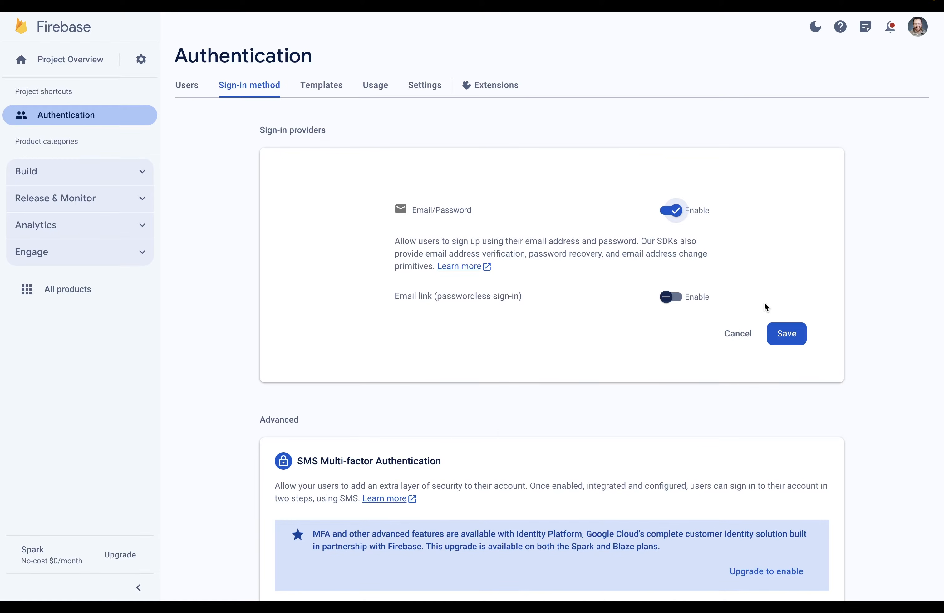
click(792, 334)
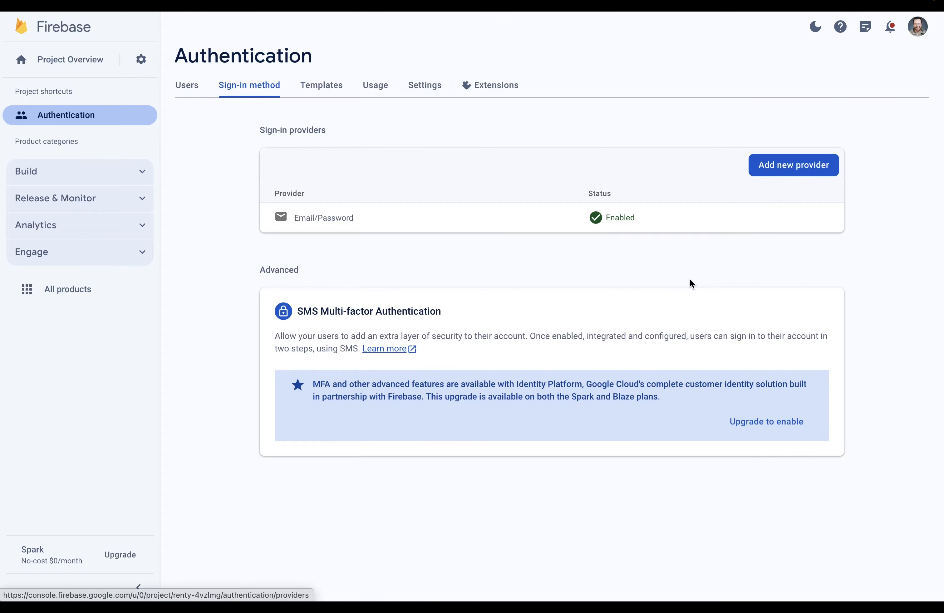
key(ctrl+shift+Tab)
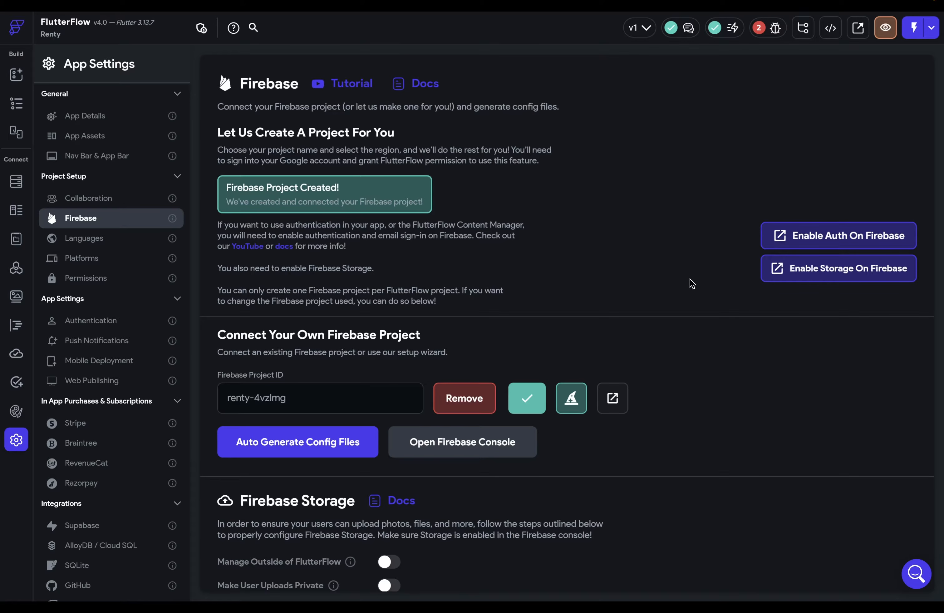
- Create a test-mode default Cloud Storage bucket, then start Auto Generate Config Files in FlutterFlow
click(801, 281)
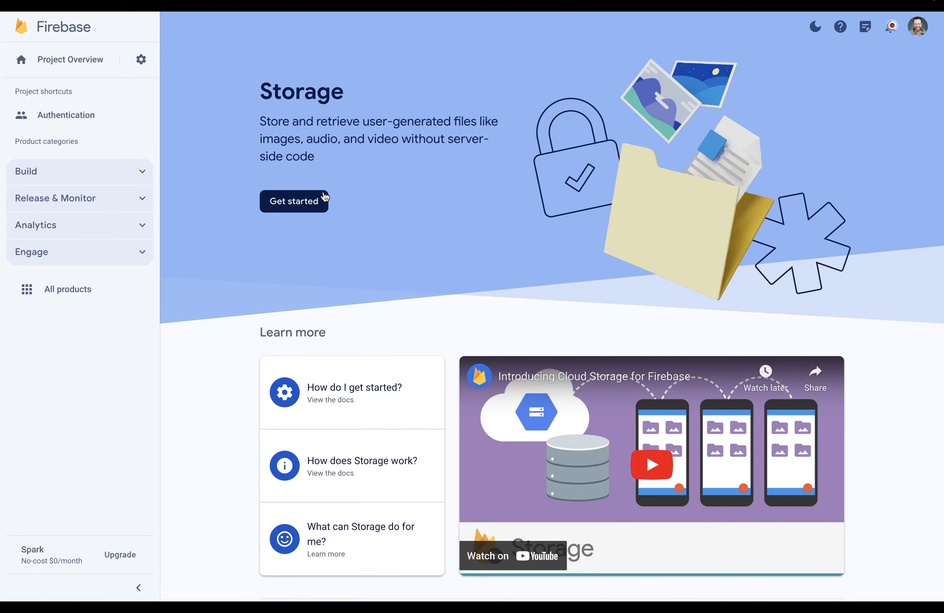
click(324, 198)
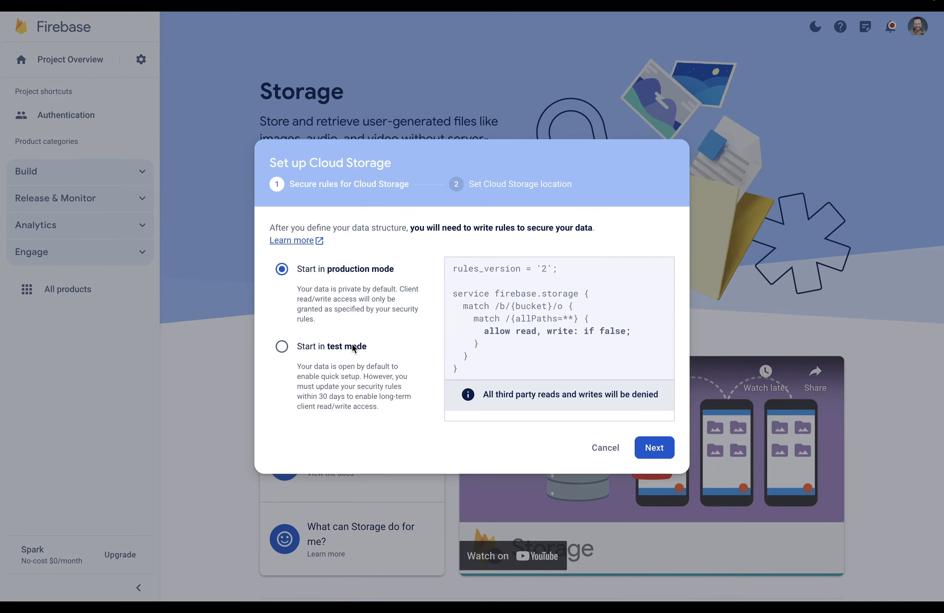
click(353, 347)
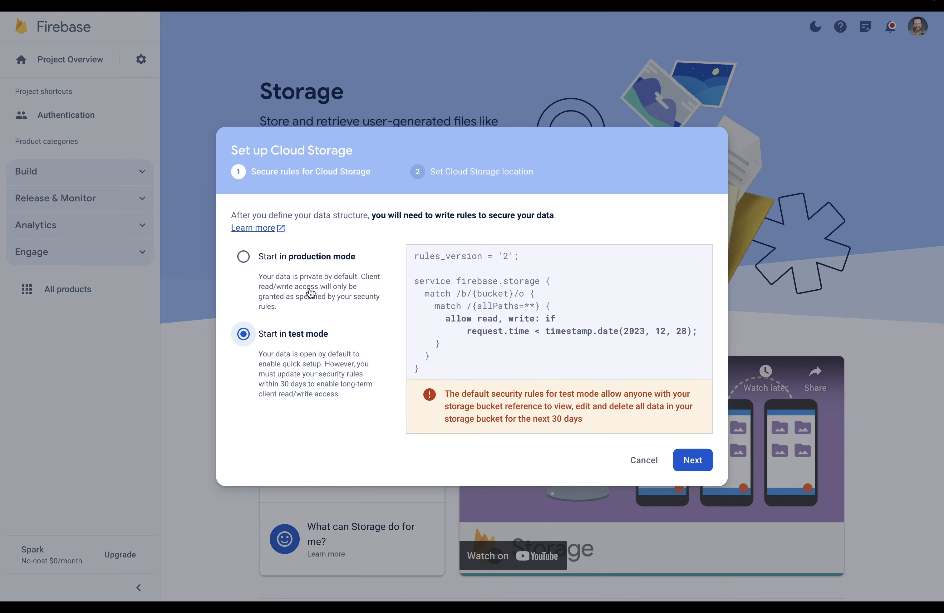
click(685, 460)
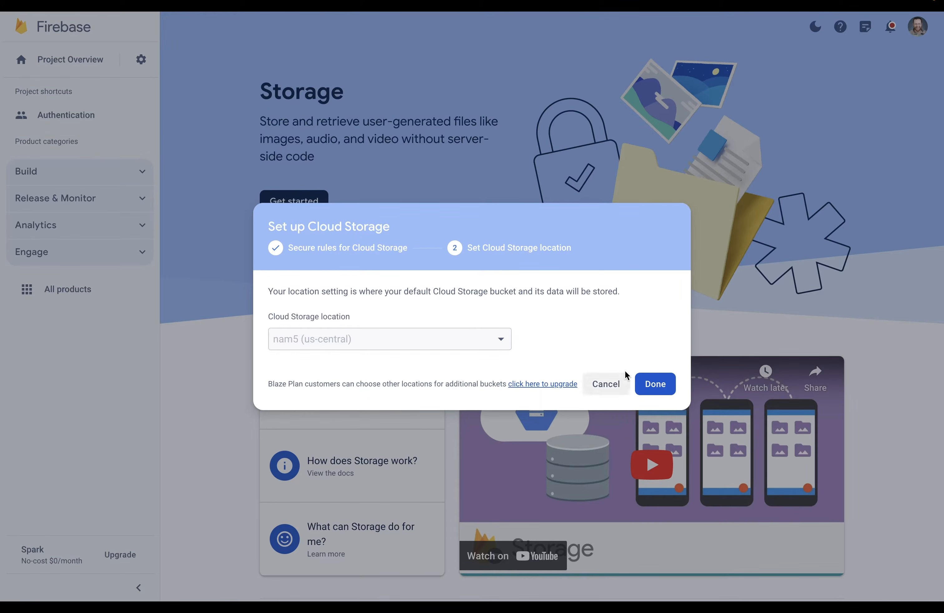
click(651, 383)
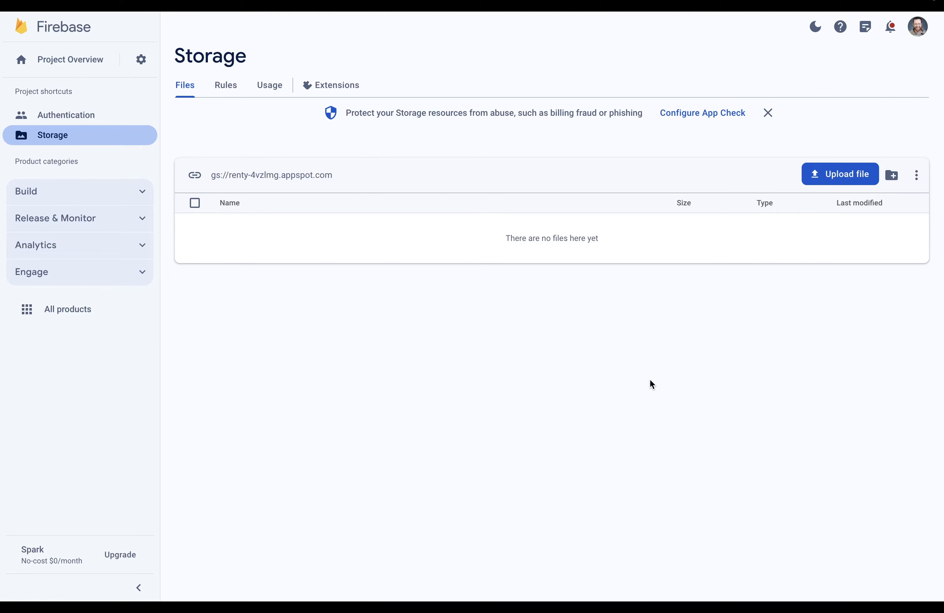
key(alt+Tab)
click(288, 442)
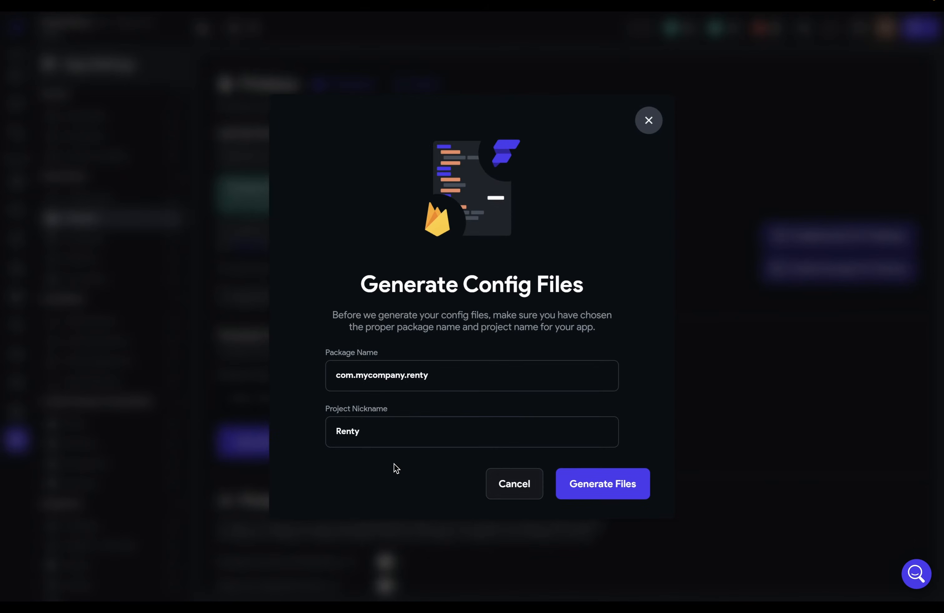
- Generate the Renty config files and view the empty Firestore collections
click(629, 492)
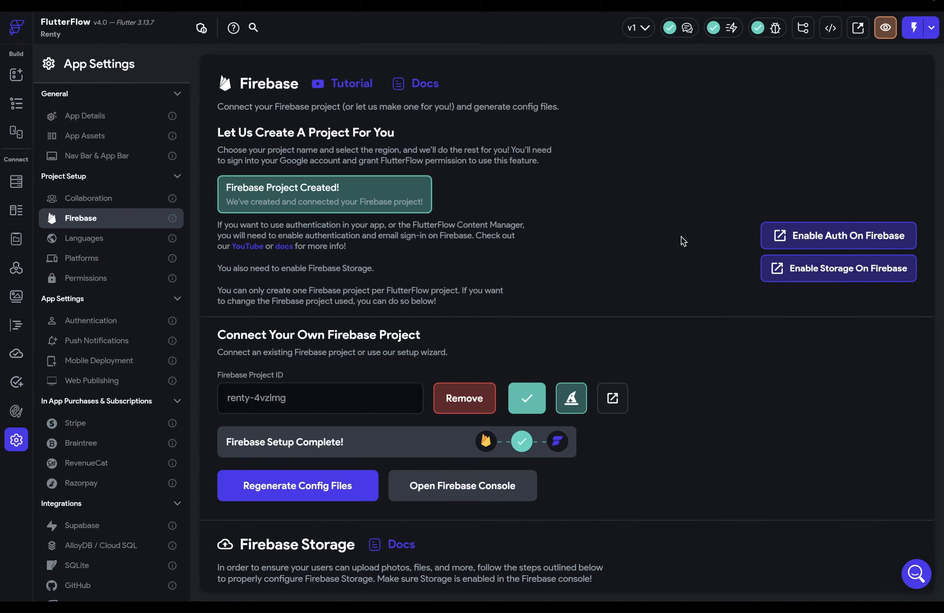
click(19, 181)
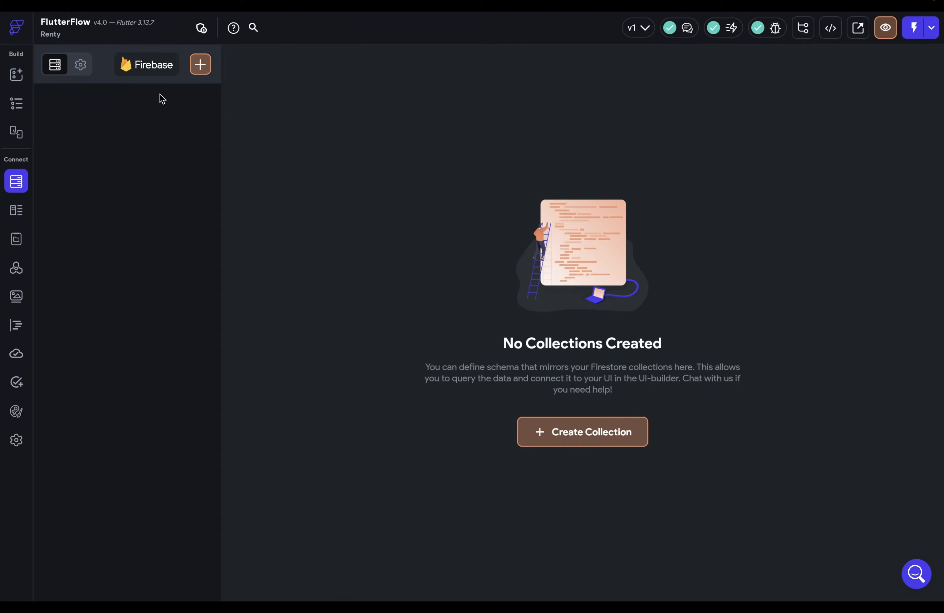
click(201, 64)
text(properties)
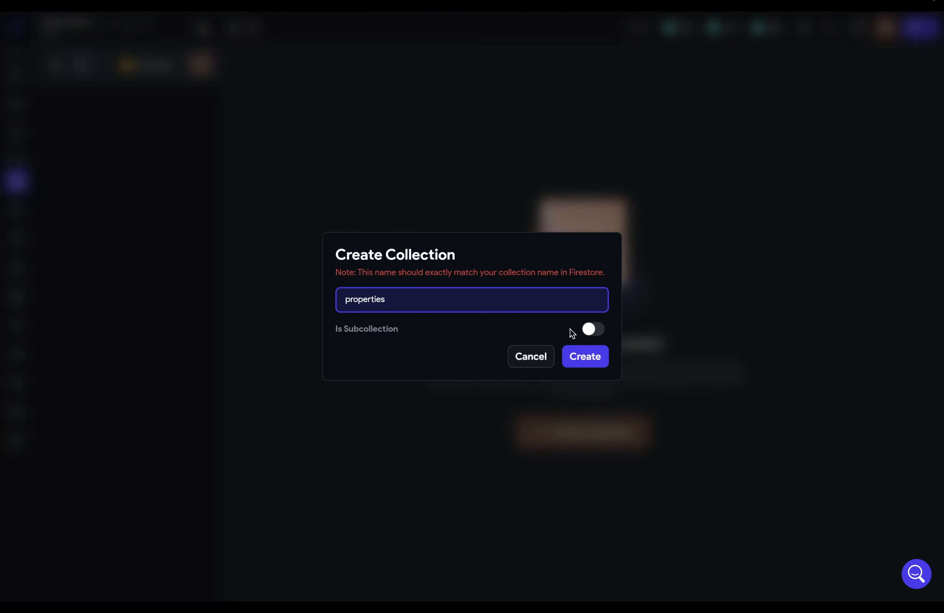
click(585, 356)
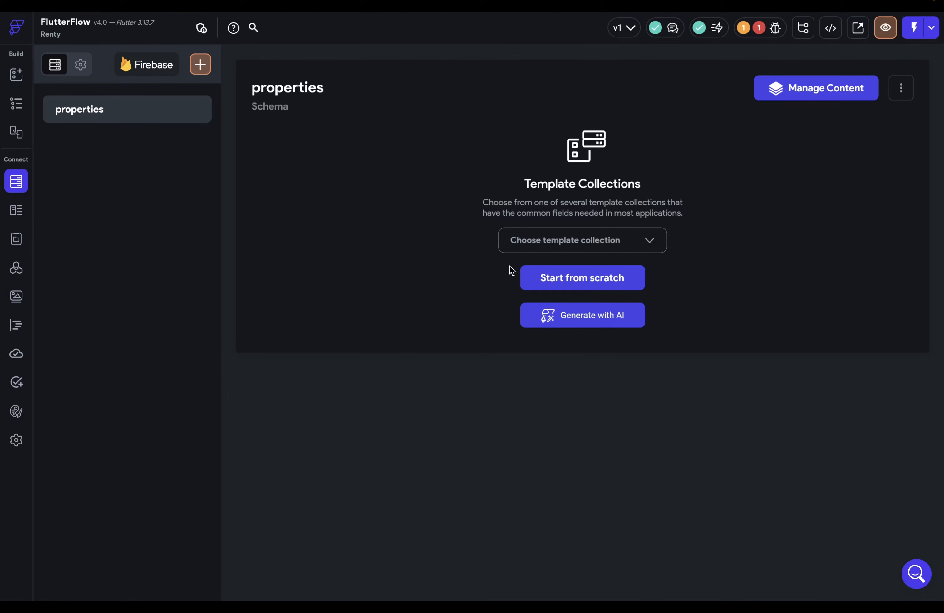
click(612, 241)
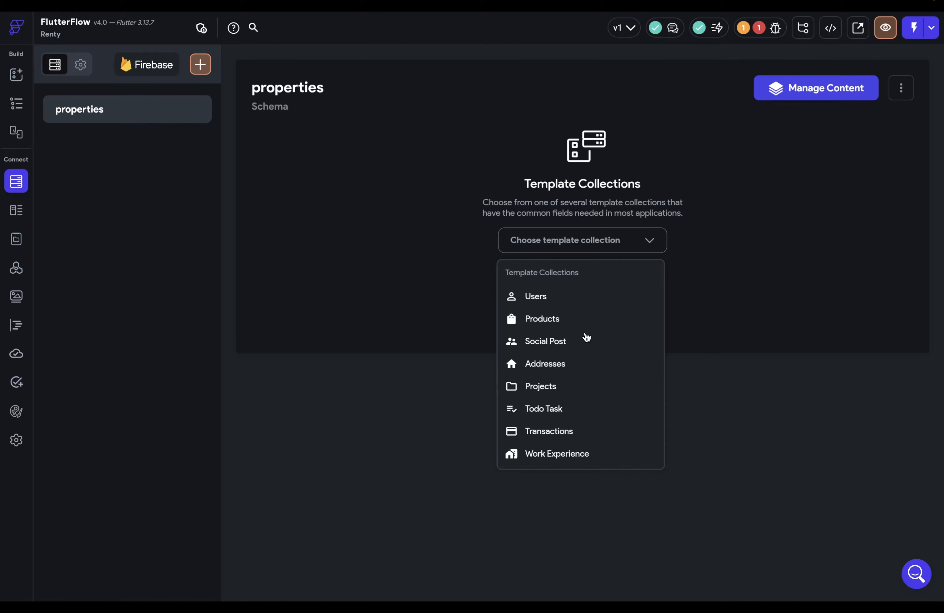
click(658, 242)
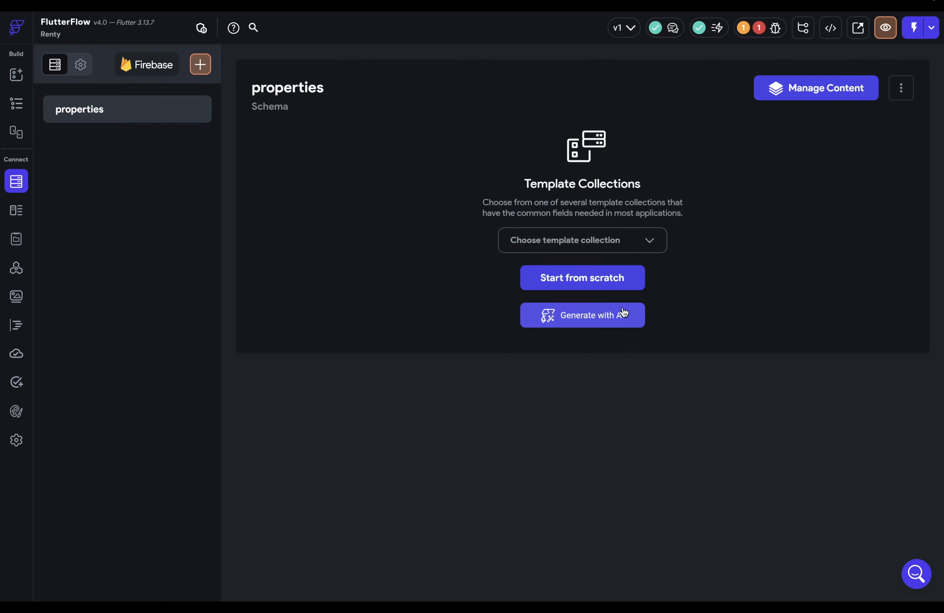
click(617, 314)
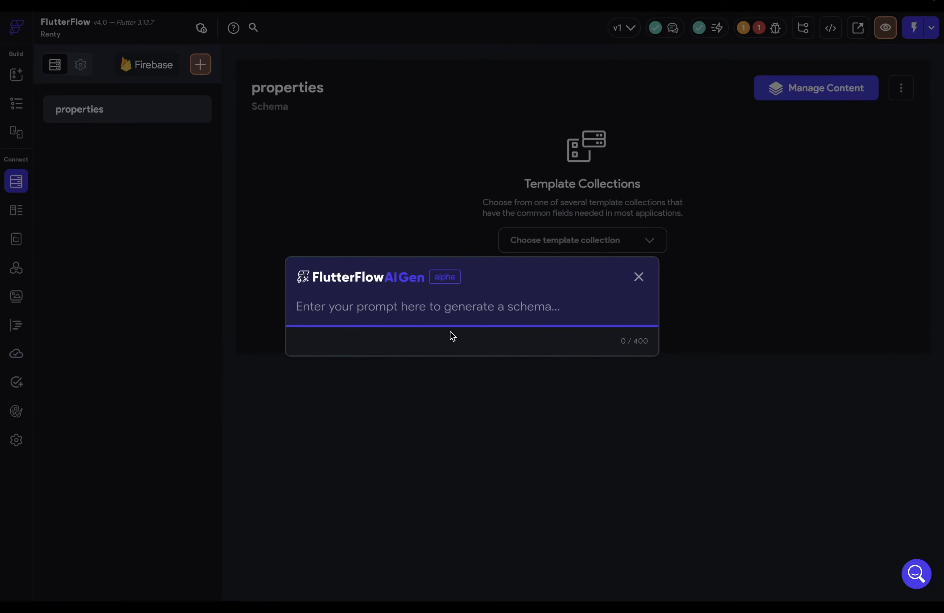
text(rental properties)
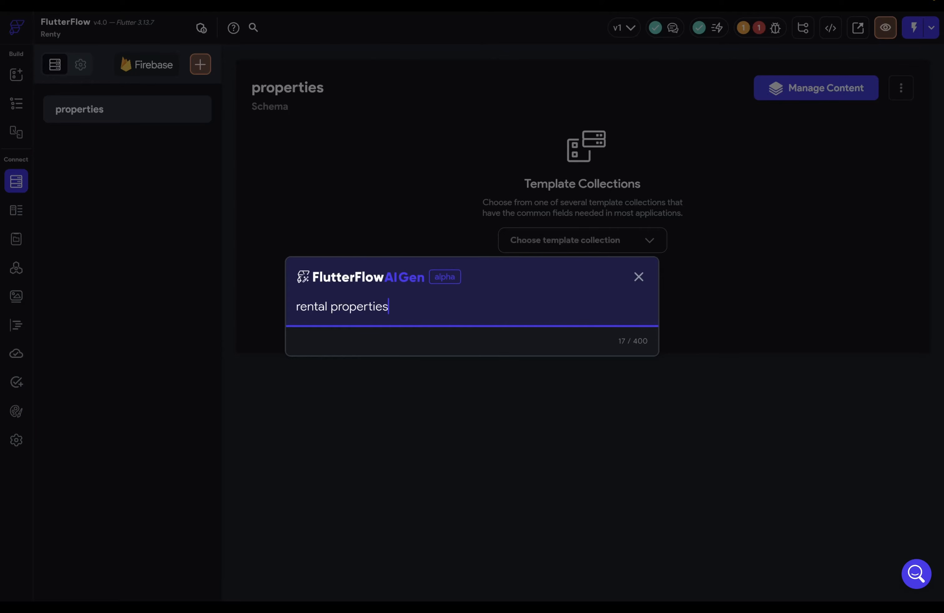
key(Return)
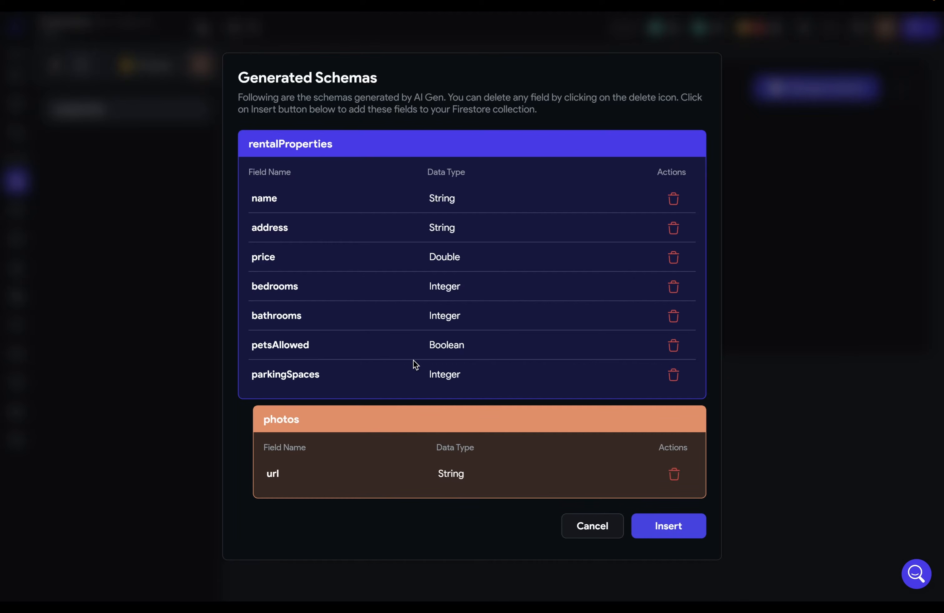
click(673, 375)
click(572, 337)
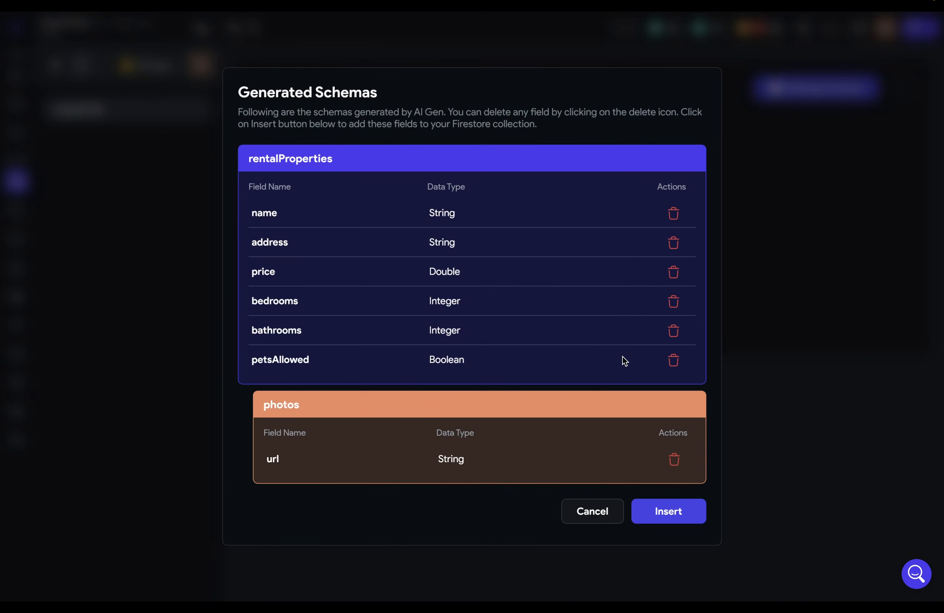
click(592, 511)
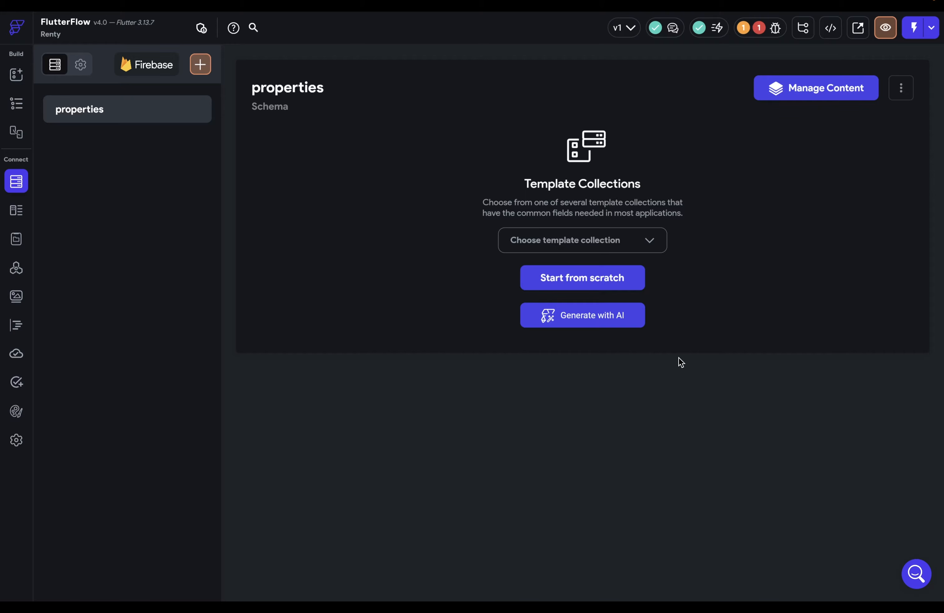
- Download the properties Google Sheet as a .csv file and begin a CSV import into the collection
click(807, 96)
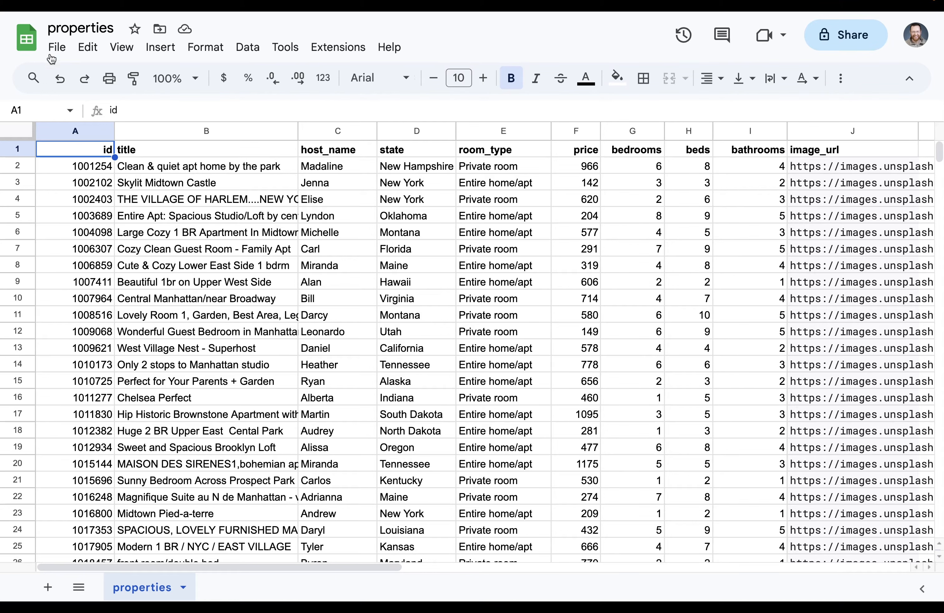
click(57, 47)
mouse_move(239, 237)
click(349, 348)
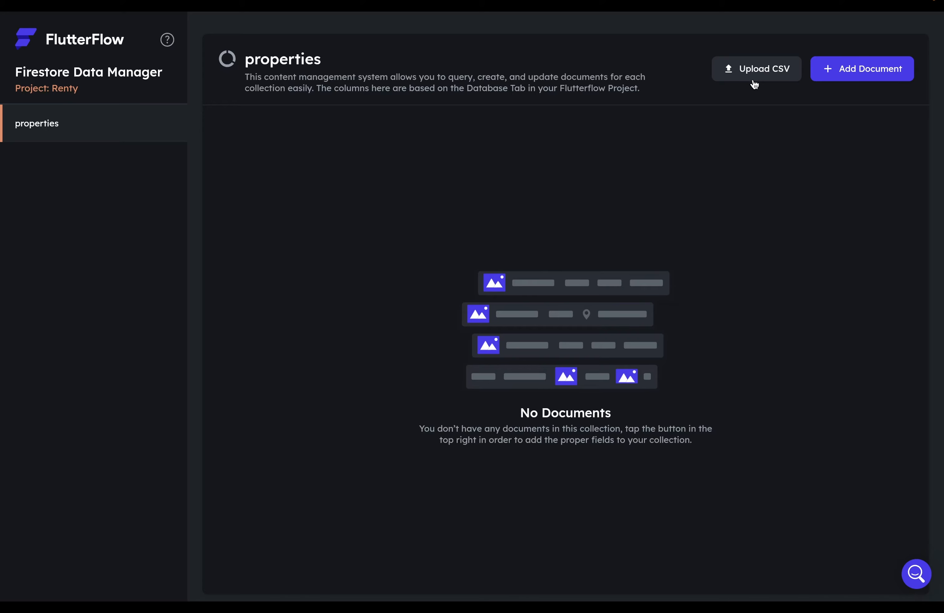
click(753, 76)
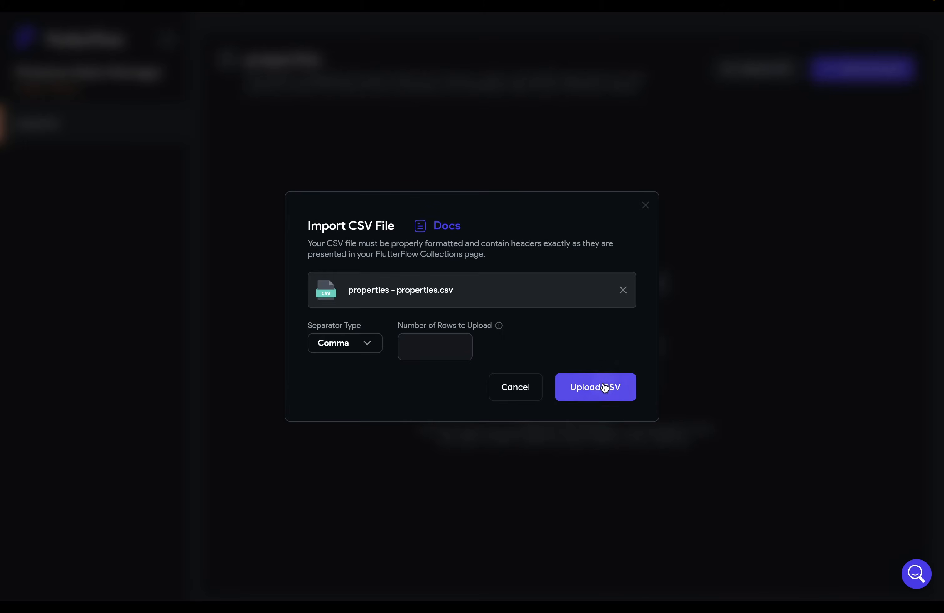
- Upload the properties CSV, keep id as Integer, and check image_url is ImagePath across 1008 records
click(605, 387)
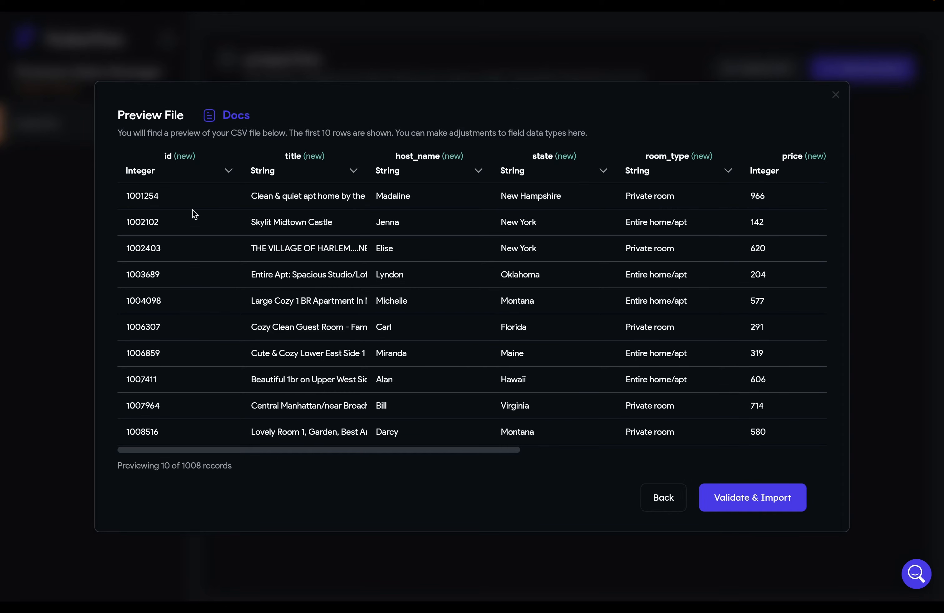
click(228, 171)
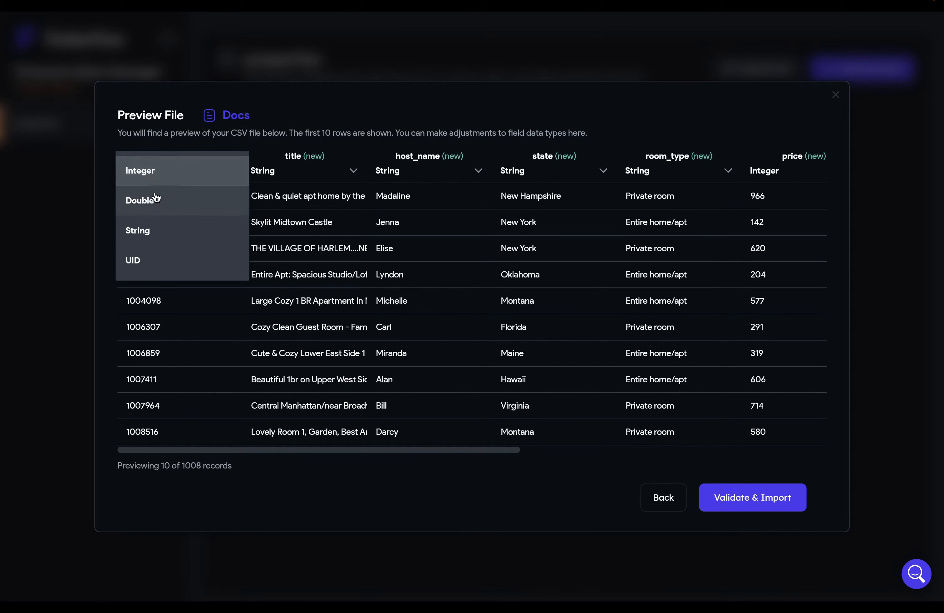
click(221, 327)
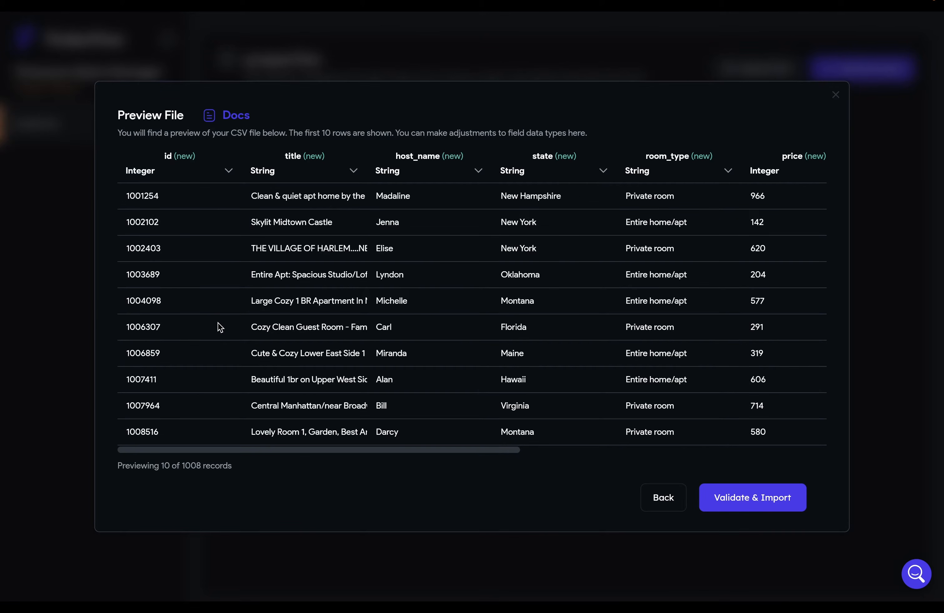
click(174, 177)
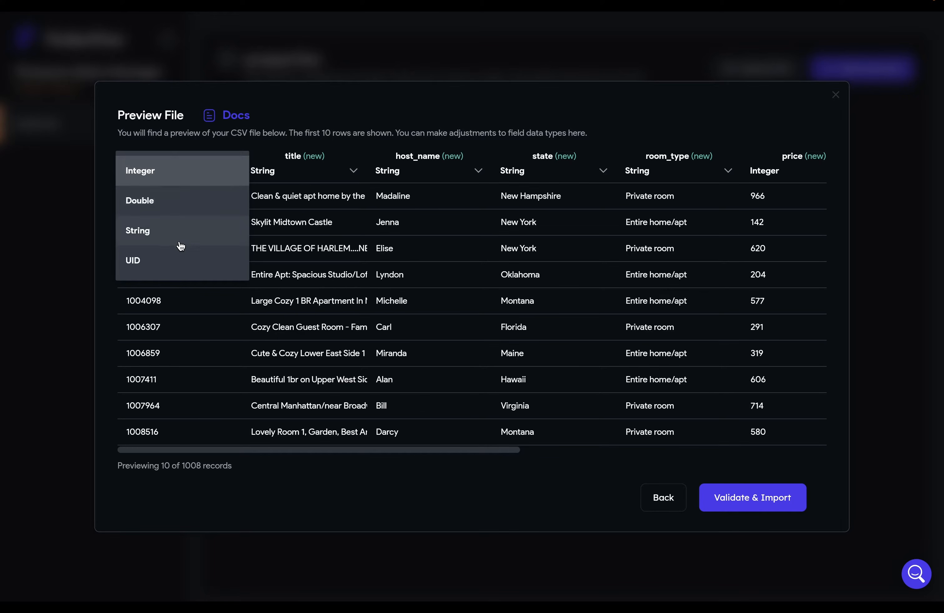
click(169, 264)
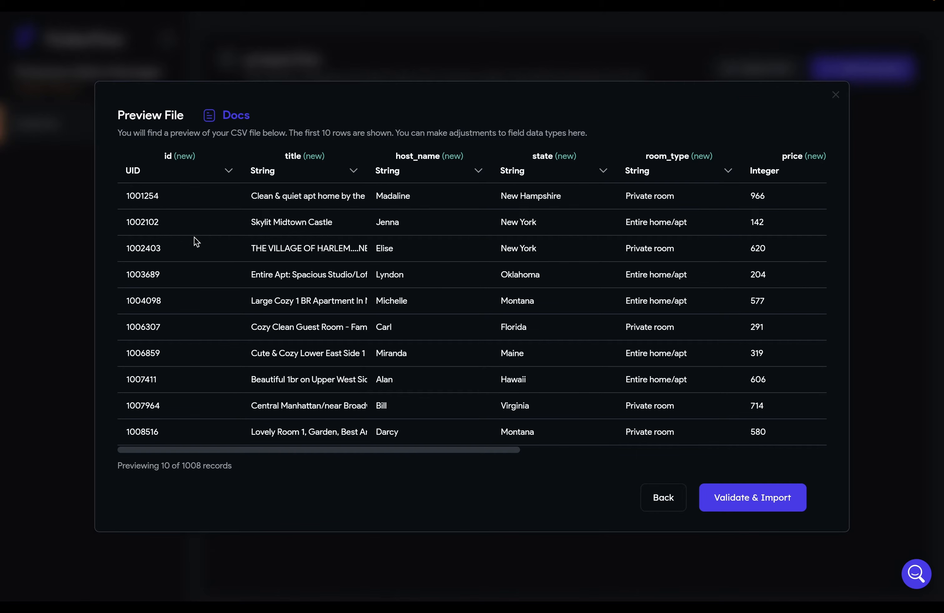
click(184, 179)
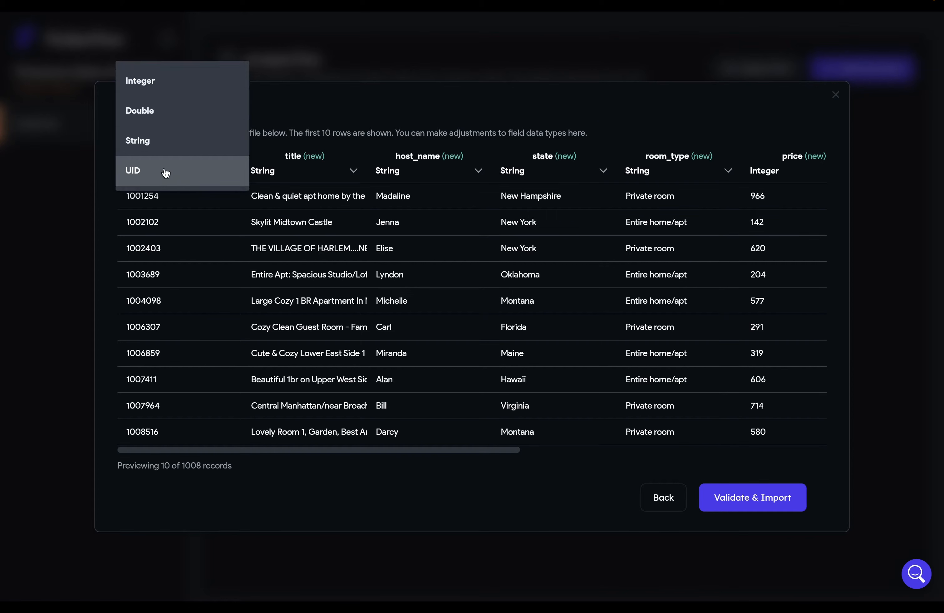
click(150, 90)
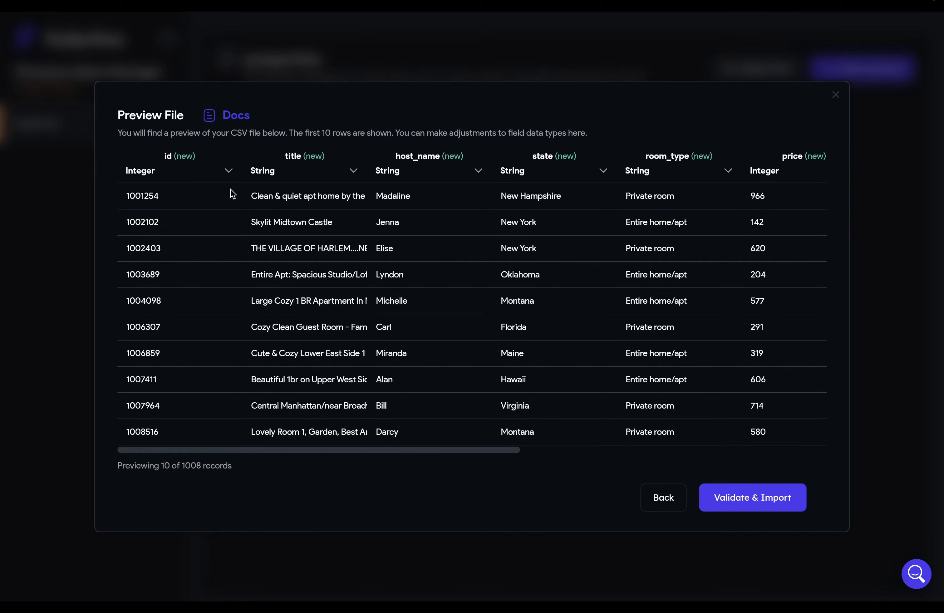
scroll(291, 217, right, 5)
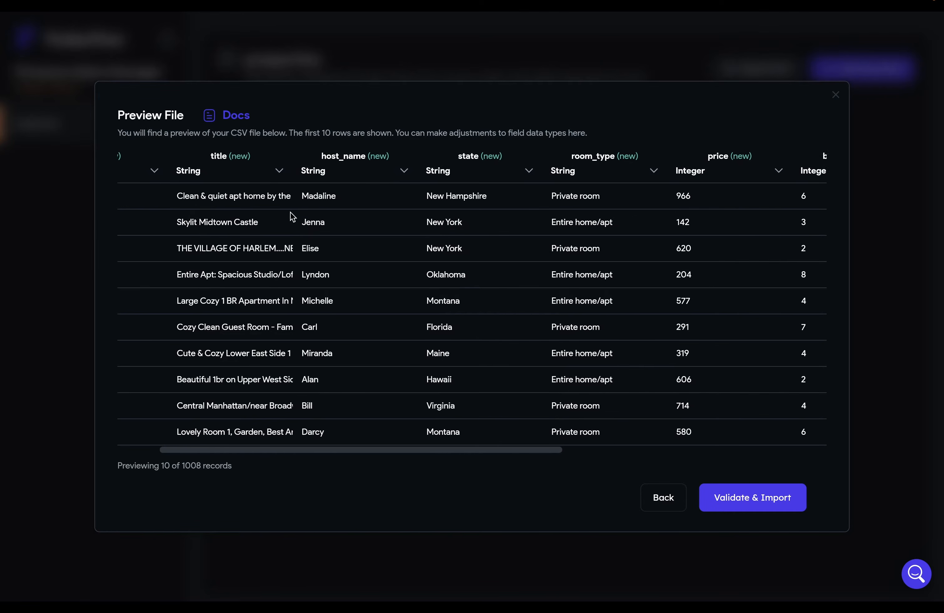
scroll(292, 217, right, 6)
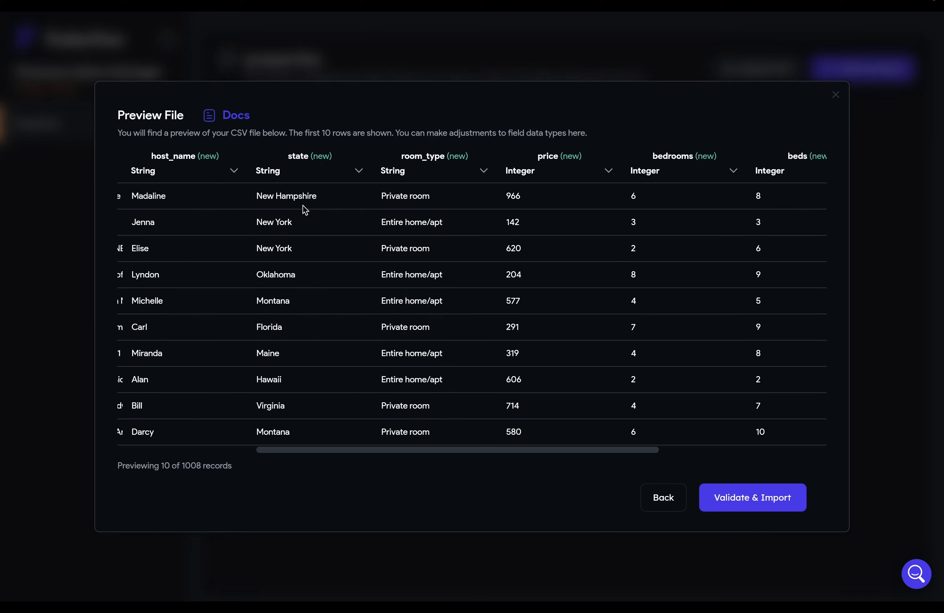
scroll(305, 209, right, 2)
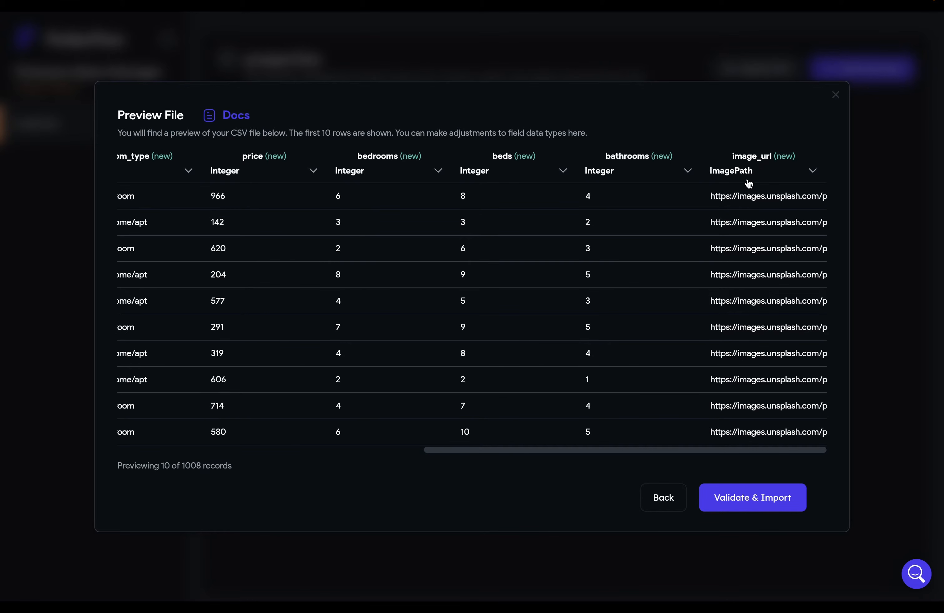
- Validate and import the CSV, adding its new fields to the properties collection
click(751, 505)
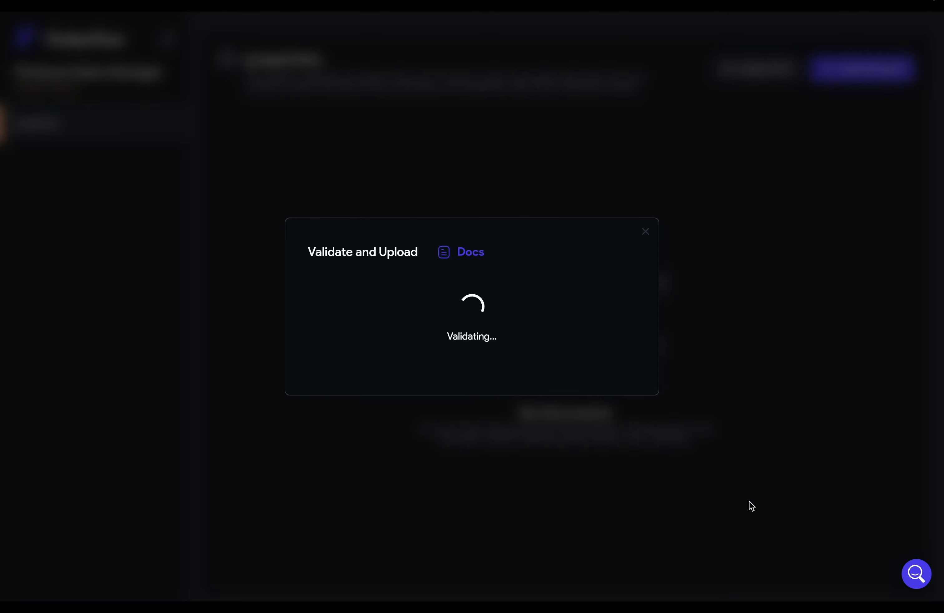
click(485, 394)
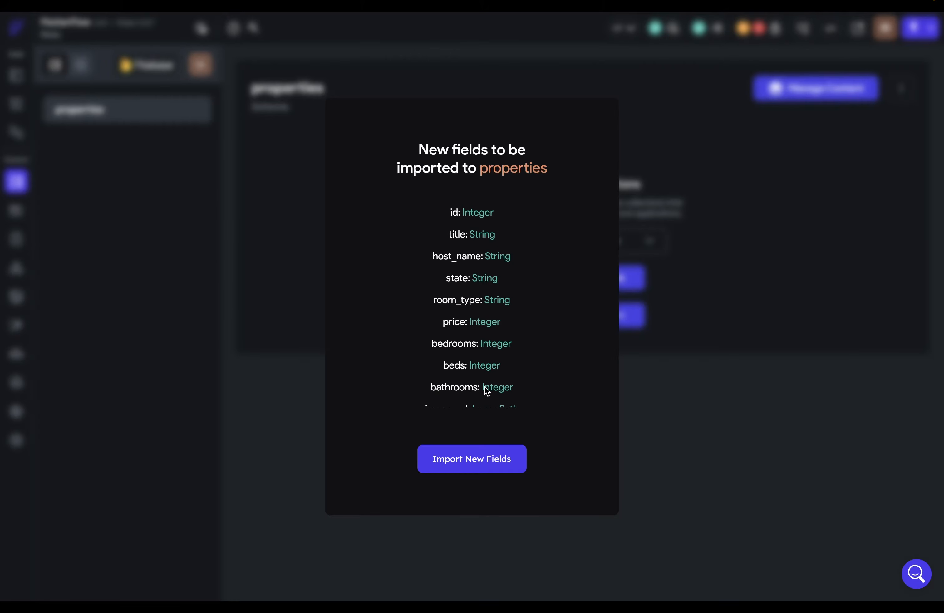
click(474, 470)
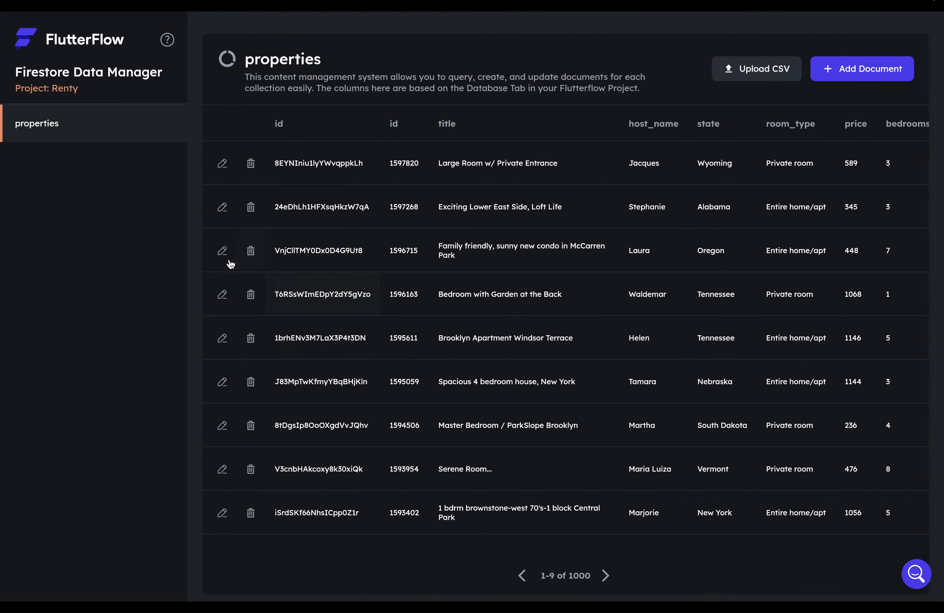
- Inspect an imported document and the Add Document form, closing both without changes
click(223, 165)
click(802, 83)
click(832, 67)
scroll(426, 380, down, 3)
scroll(425, 379, up, 3)
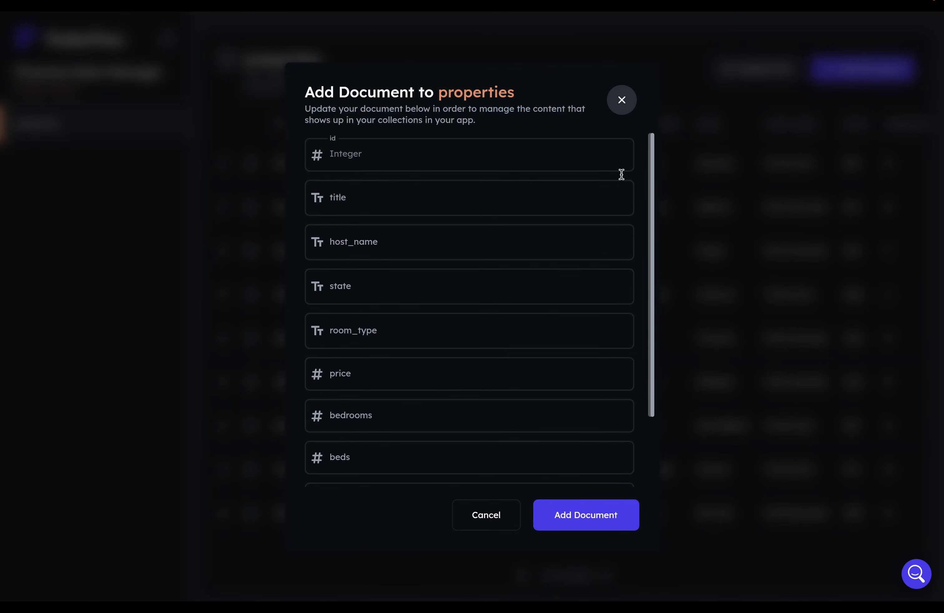
click(621, 99)
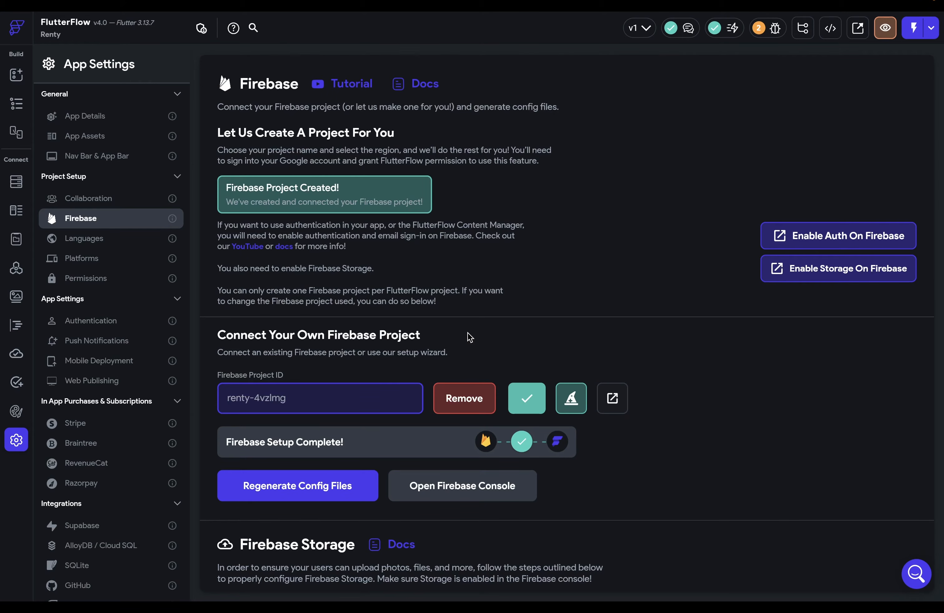
- Disconnect renty-4vzlmg, clear its project ID, and delete the Android and iOS config files
click(460, 392)
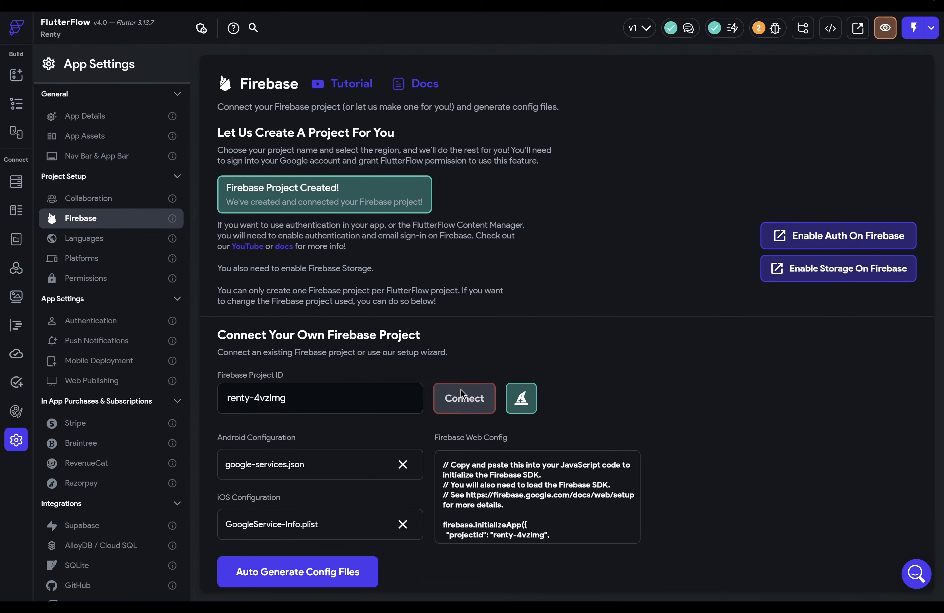
drag(323, 401, 110, 400)
key(BackSpace)
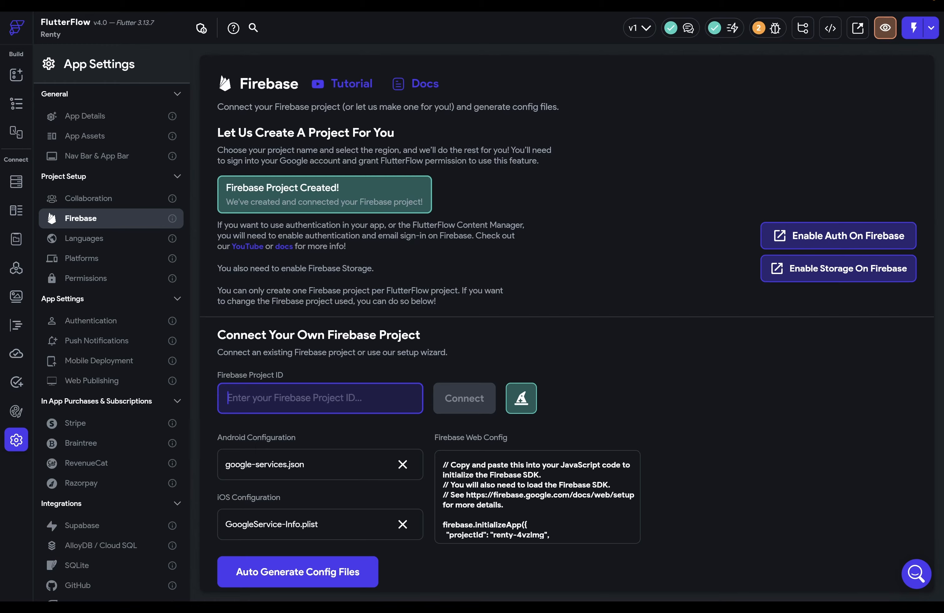
click(402, 465)
click(562, 350)
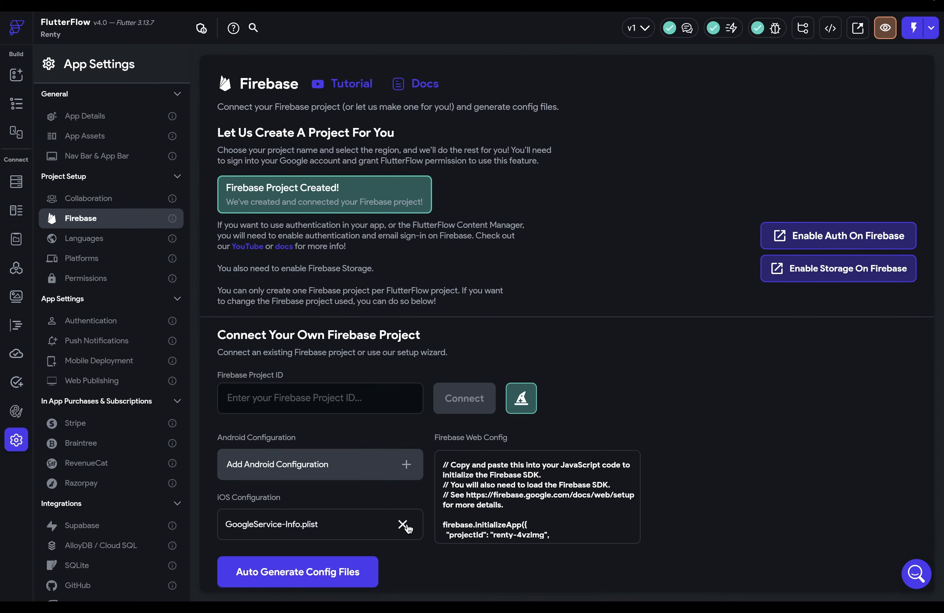
click(403, 524)
click(562, 351)
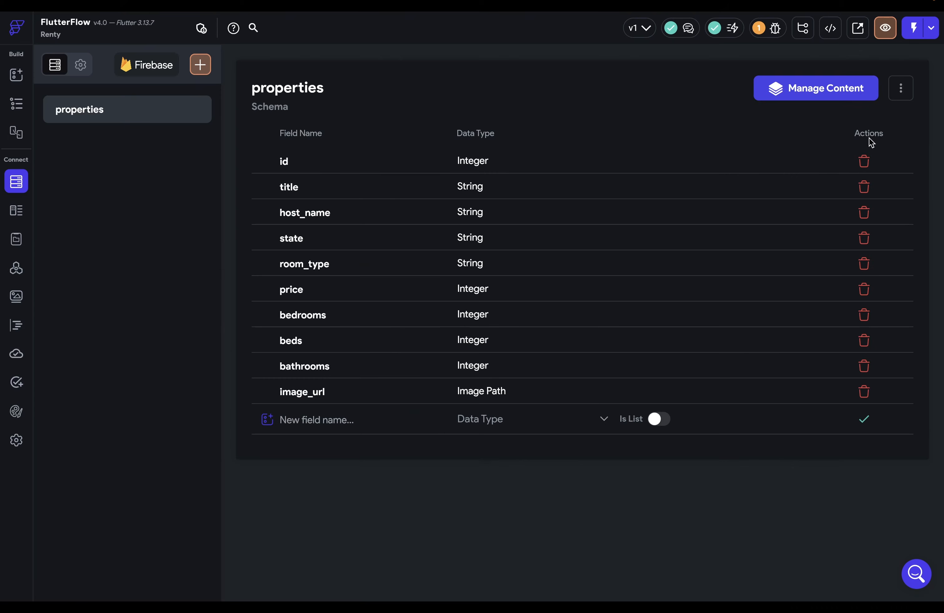
- Delete the properties collection and its schema from the FlutterFlow project
click(900, 88)
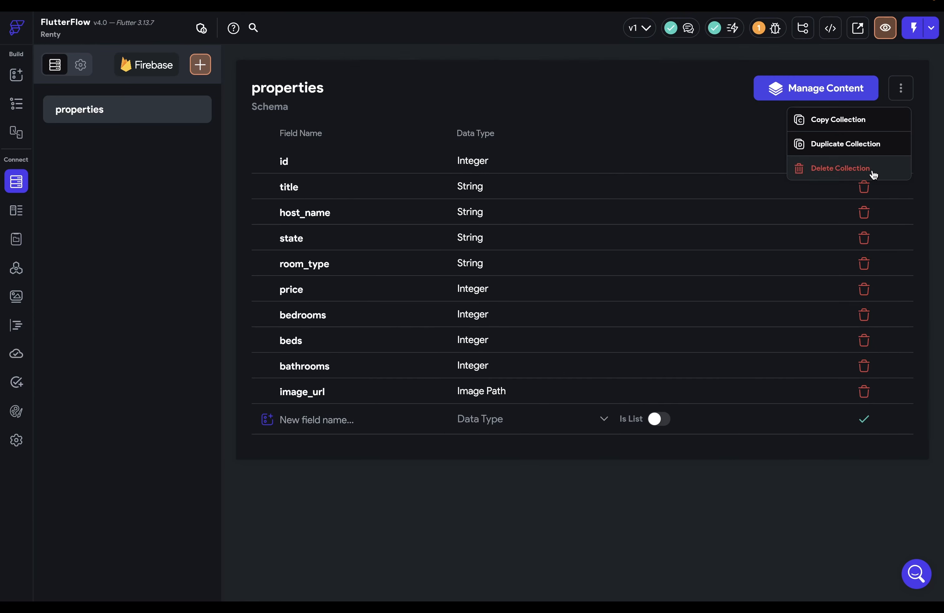
click(873, 172)
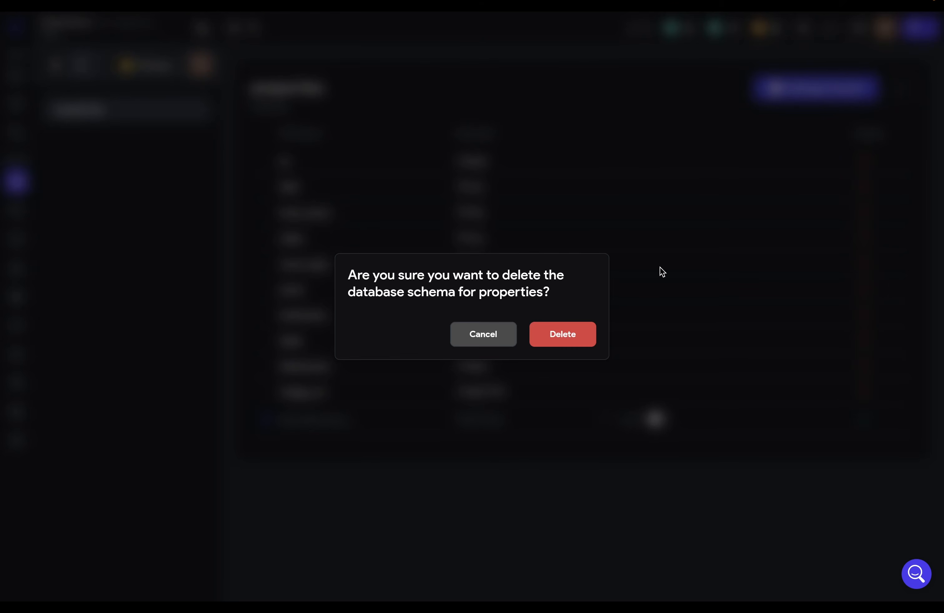
click(561, 336)
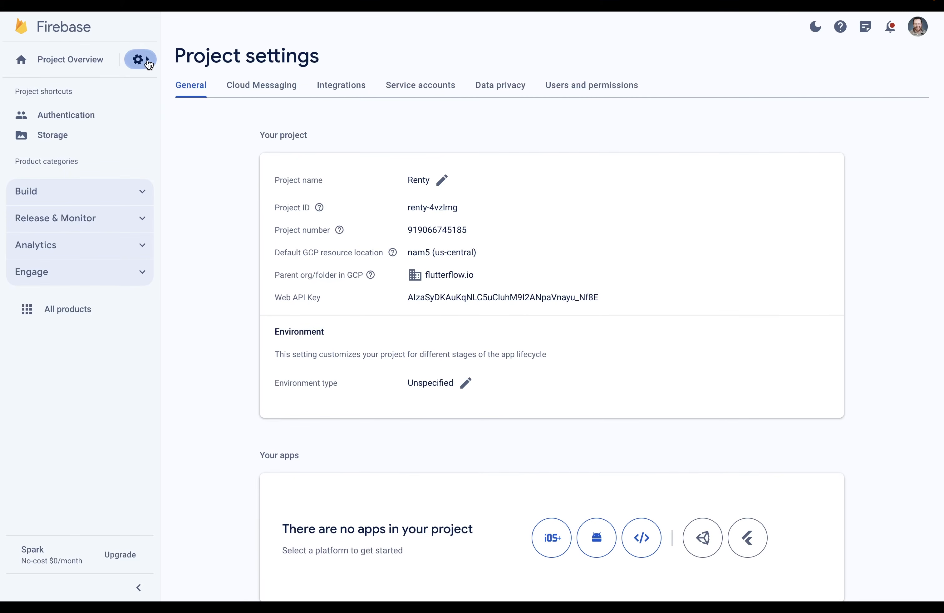
- Add FlutterFlow's service e-mail as an Editor member of Renty, then open advanced permission settings
click(140, 59)
click(197, 85)
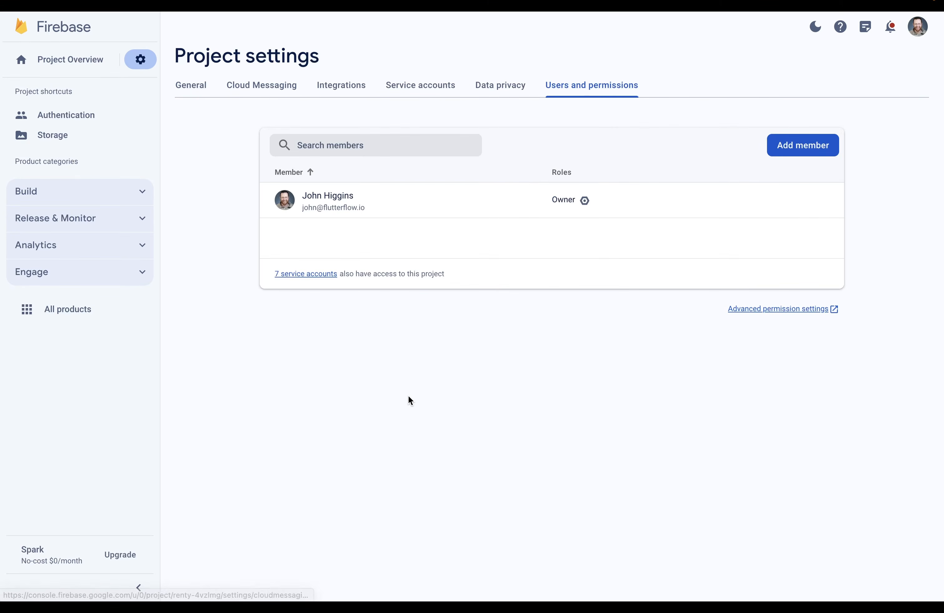
click(815, 151)
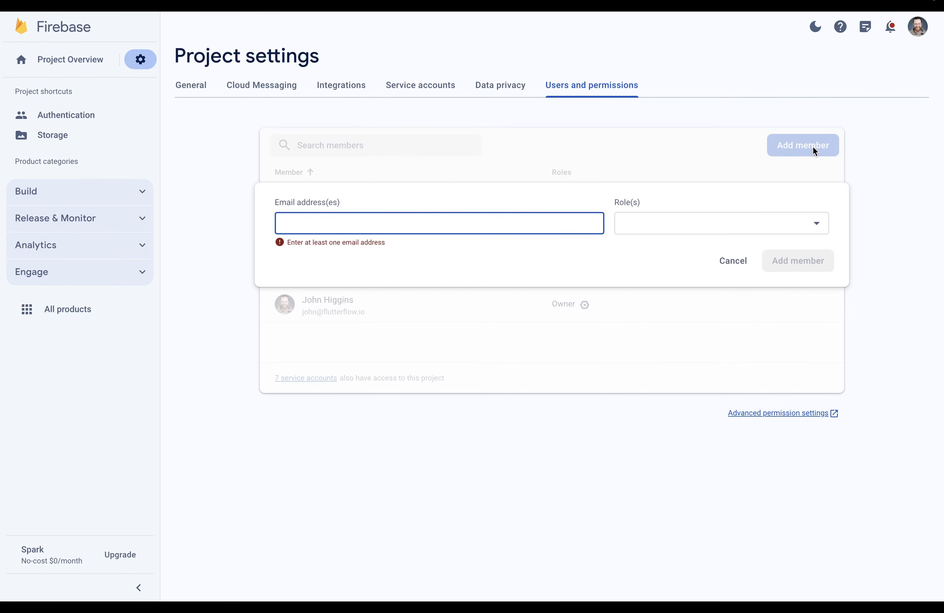
click(717, 219)
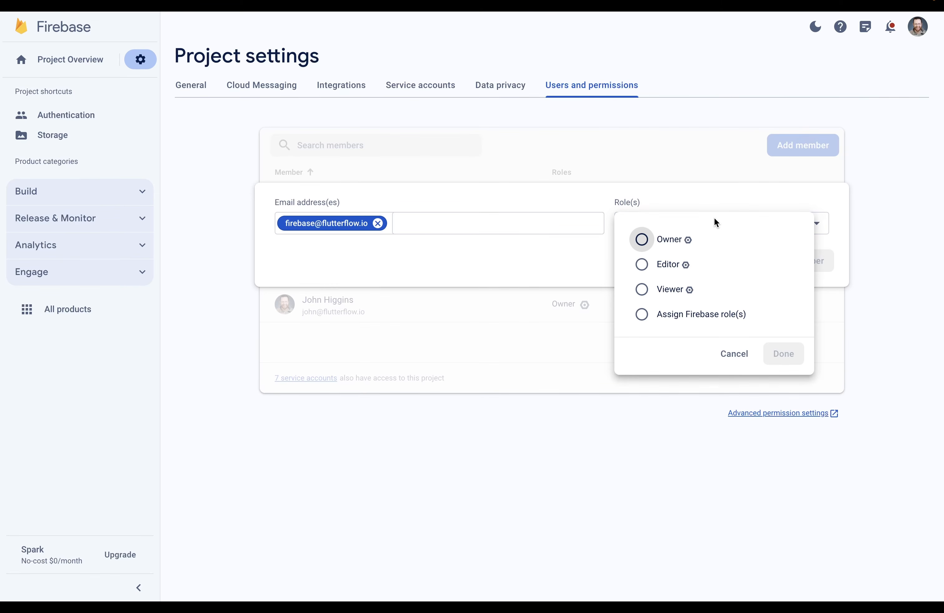
click(643, 264)
key(Escape)
click(805, 266)
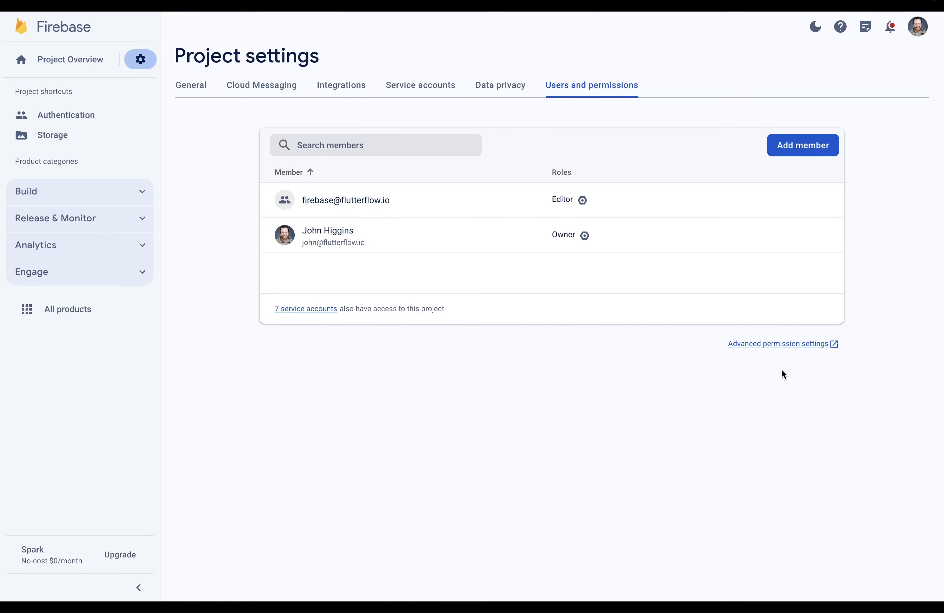
click(761, 345)
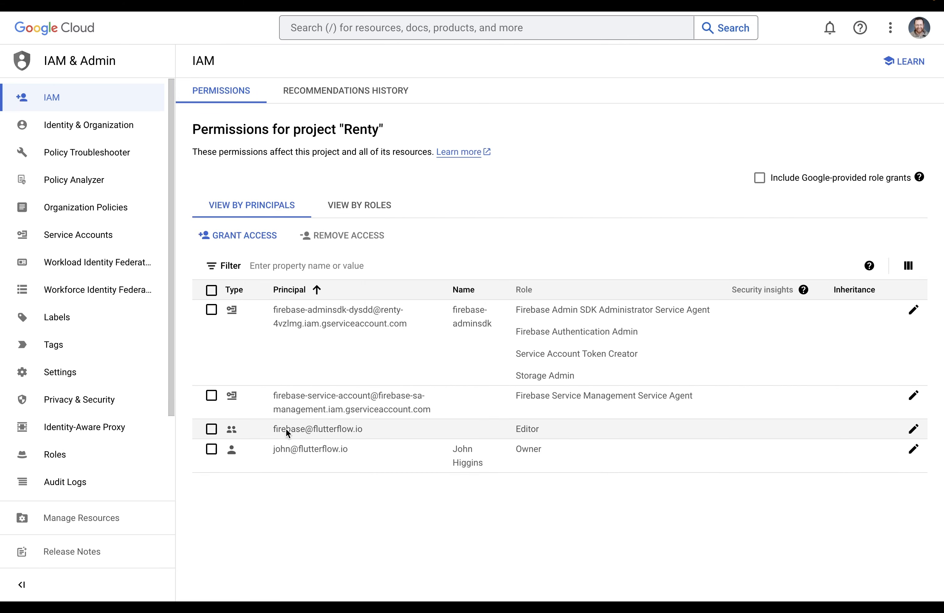
- Give the FlutterFlow member the Service Account User and Cloud Functions Admin roles and save
click(913, 429)
click(433, 259)
click(450, 265)
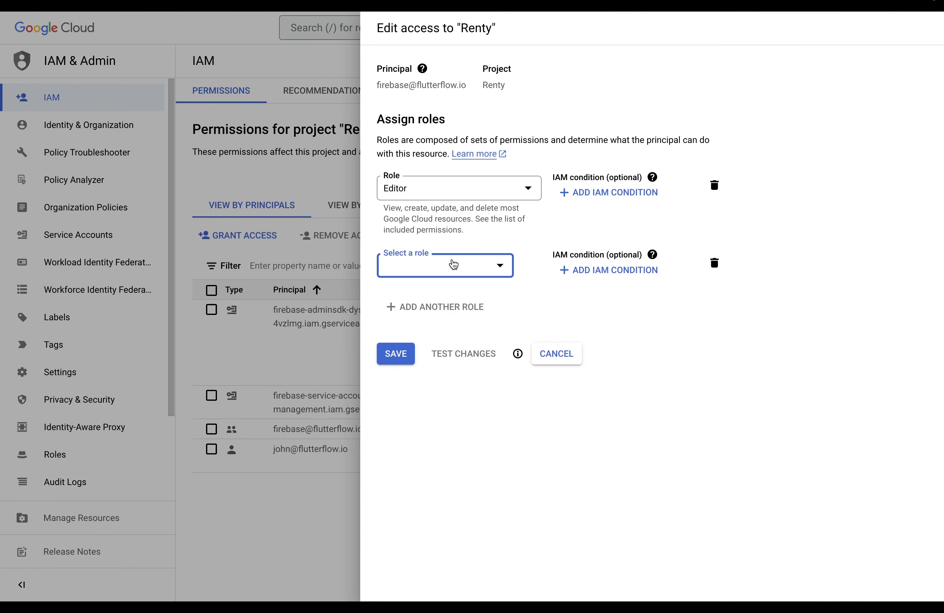
text(servi)
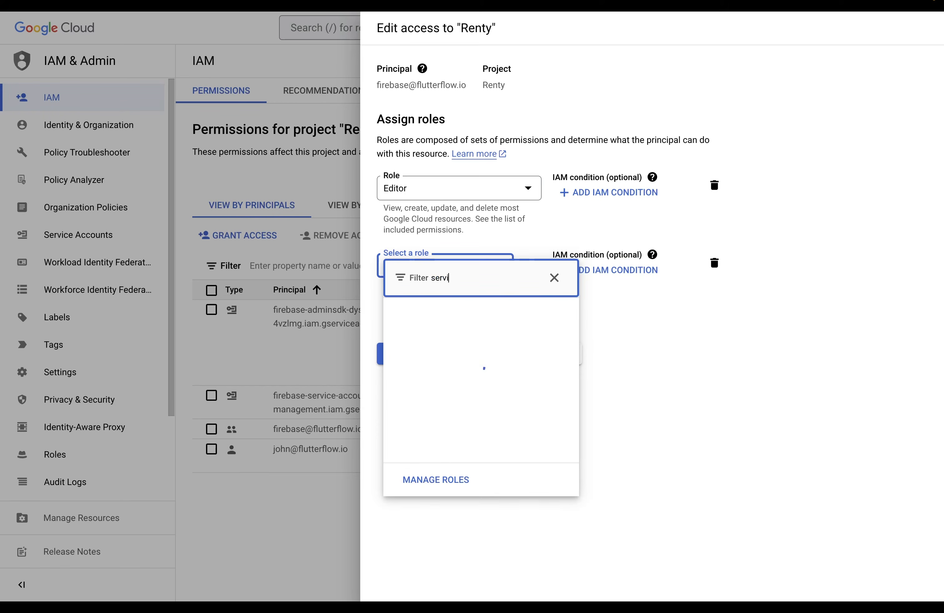
text(ce account user)
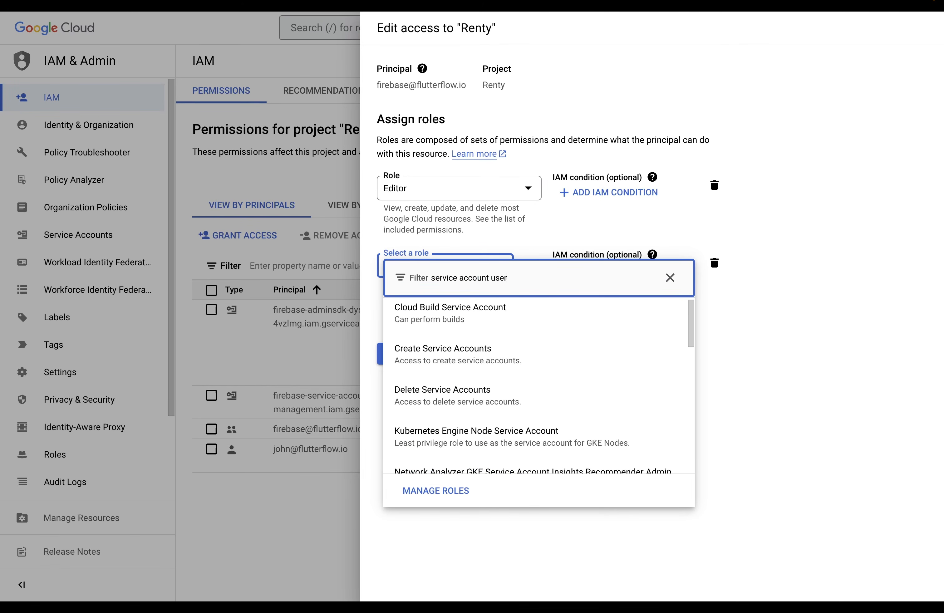
click(446, 332)
click(446, 331)
text(clou)
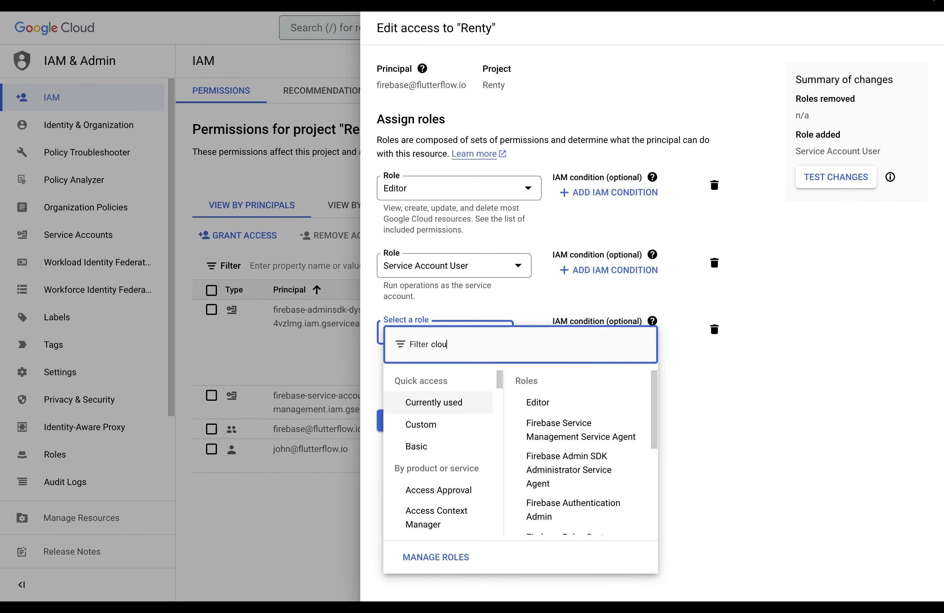
text(d functions ad)
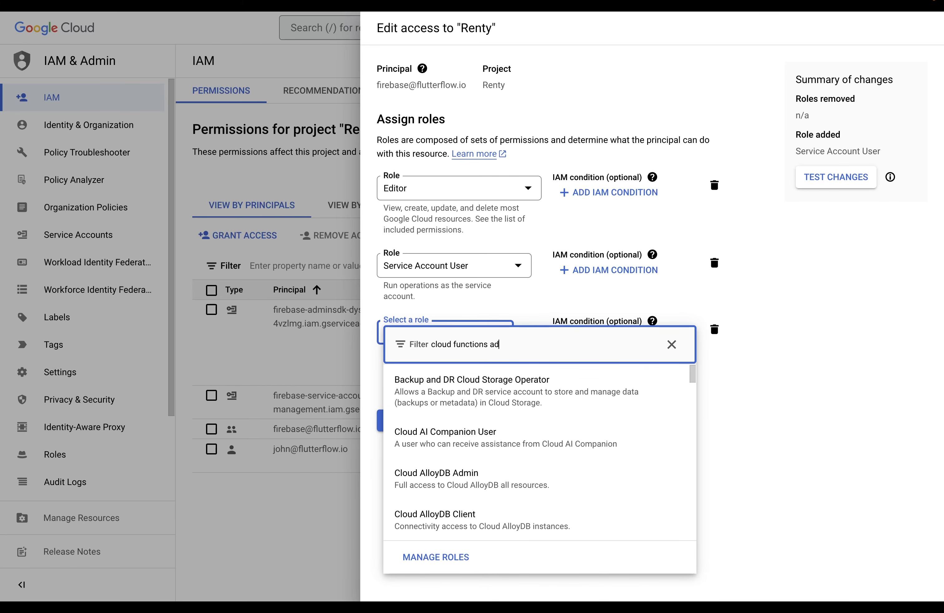
text(min)
click(438, 381)
click(396, 441)
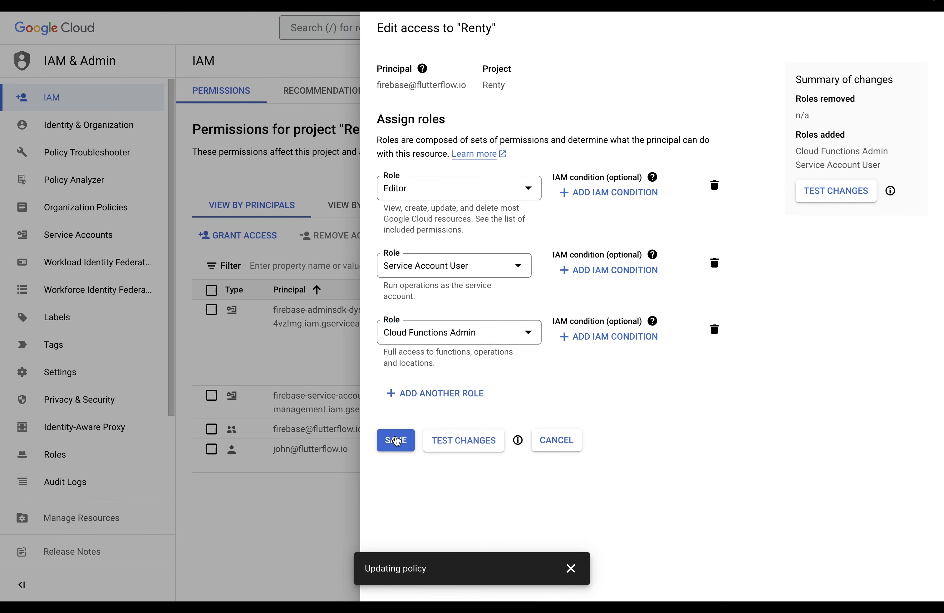
key(ctrl+shift+Tab)
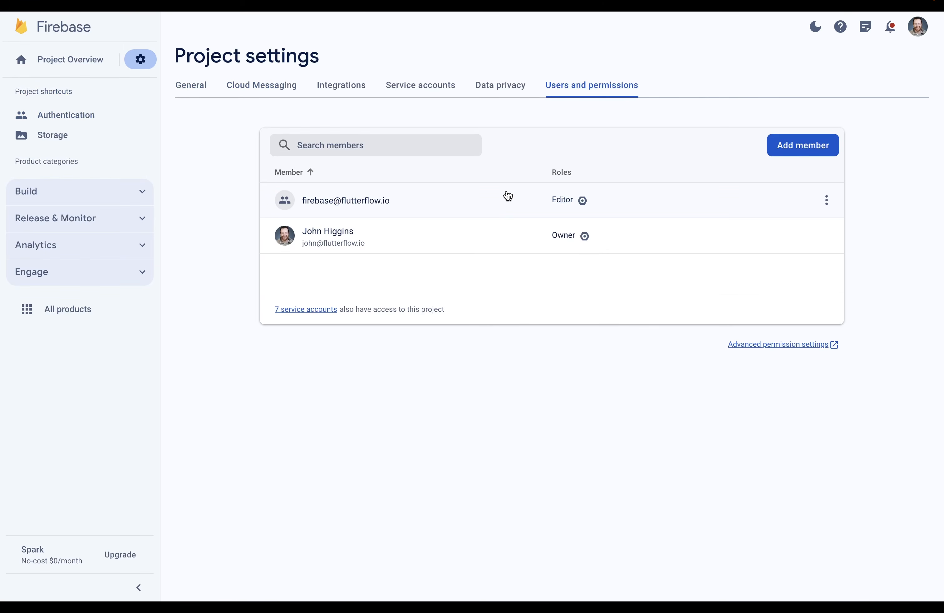
- Connect FlutterFlow to Firebase project renty-4vzlmg and auto-generate the config files
click(181, 86)
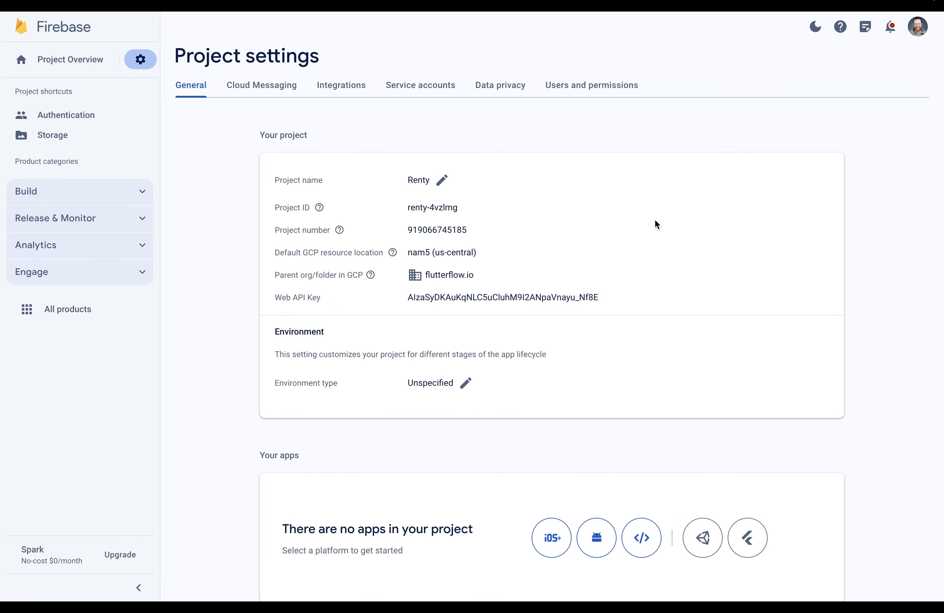
drag(460, 212, 408, 211)
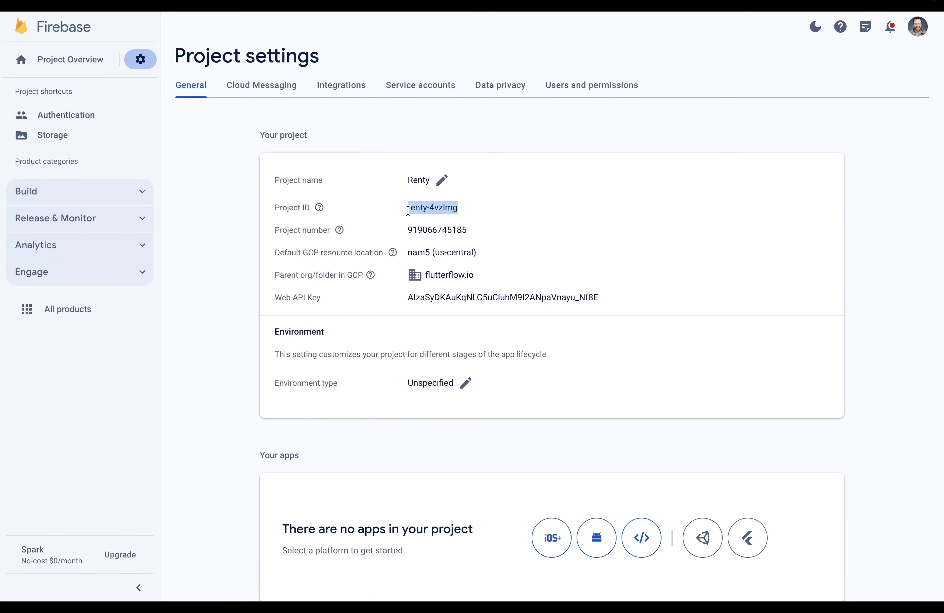
key(ctrl+c)
key(ctrl+shift+Tab)
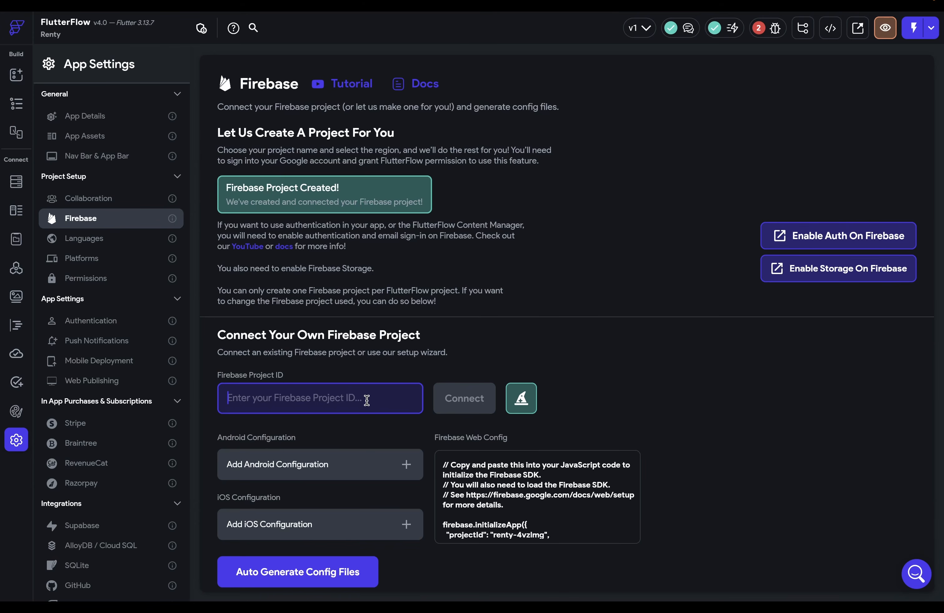
click(365, 398)
key(ctrl+v)
click(465, 412)
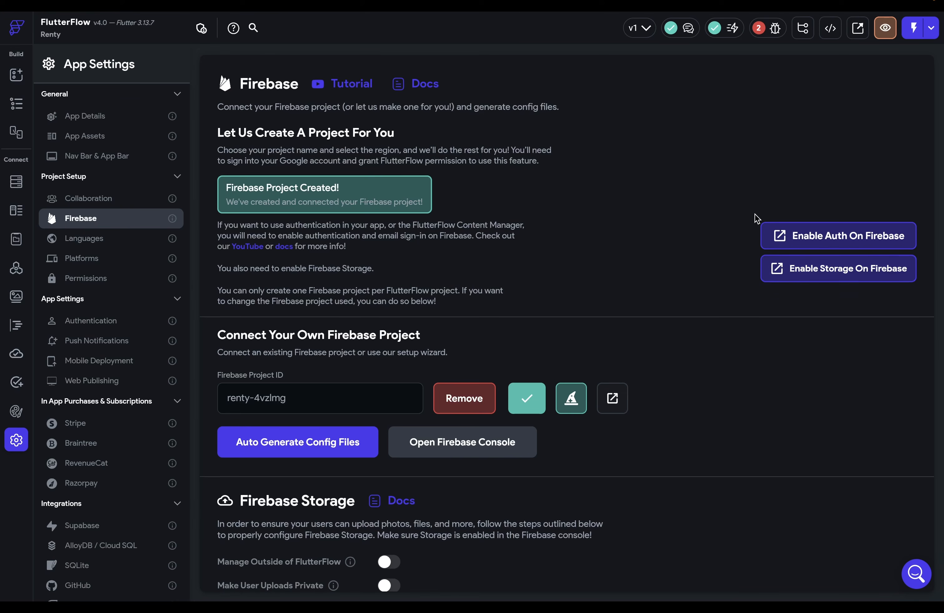
click(279, 447)
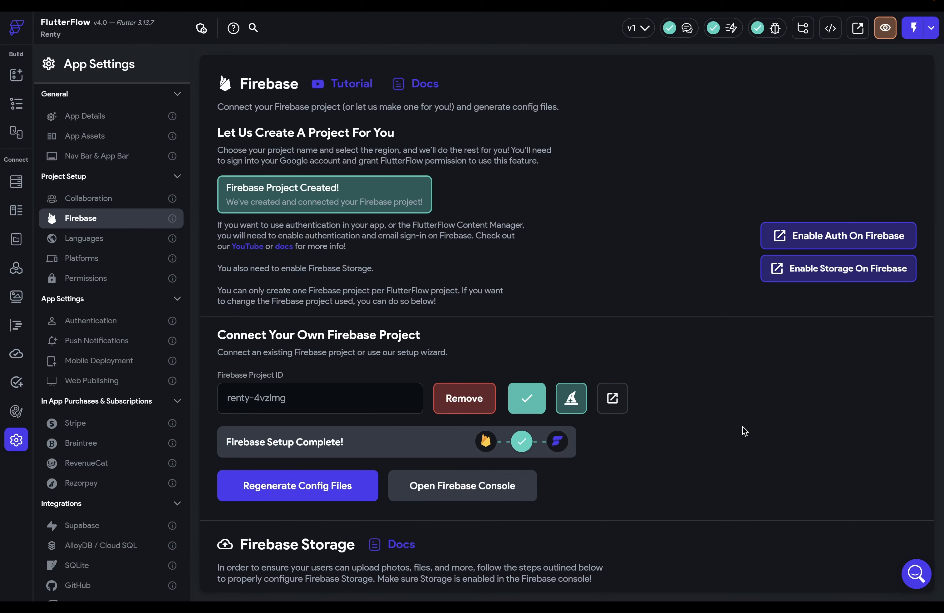
- Create a new Firestore collection named 'properties', starting its schema from scratch
click(16, 185)
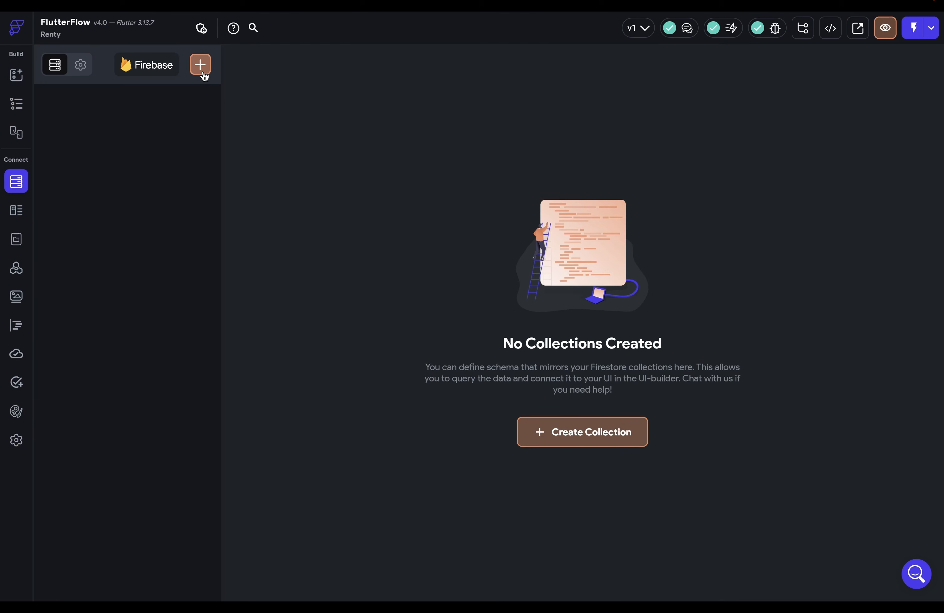
click(202, 66)
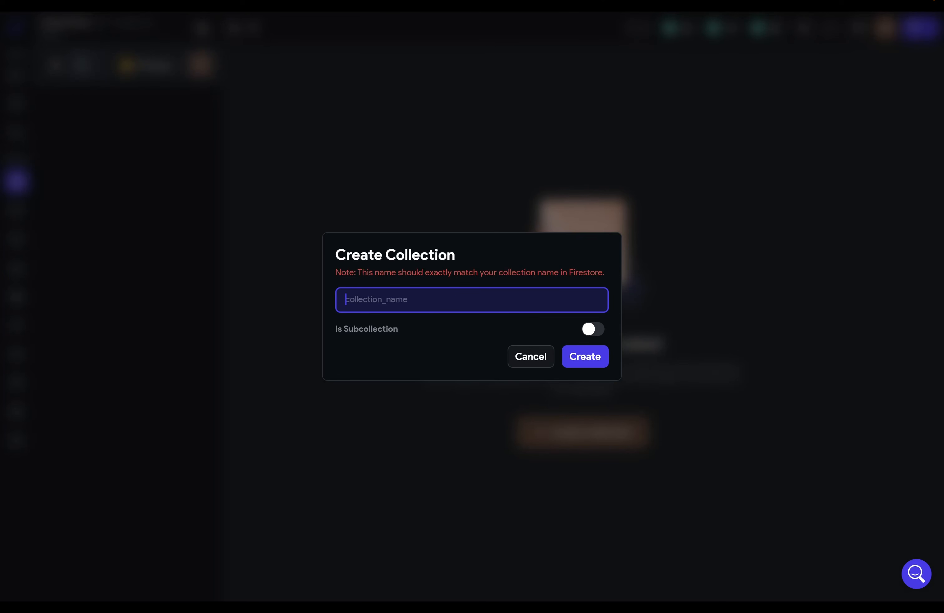
text(properties)
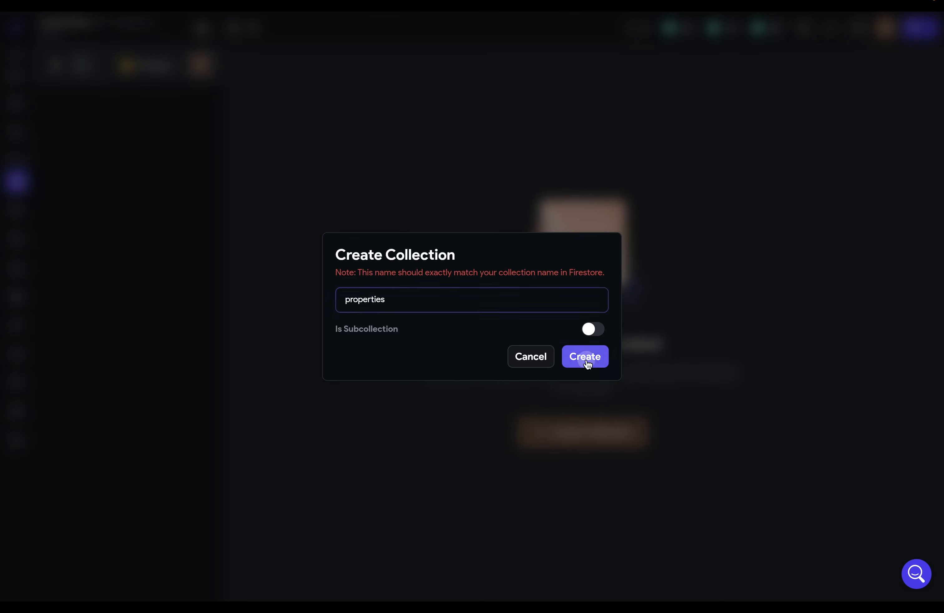
click(585, 357)
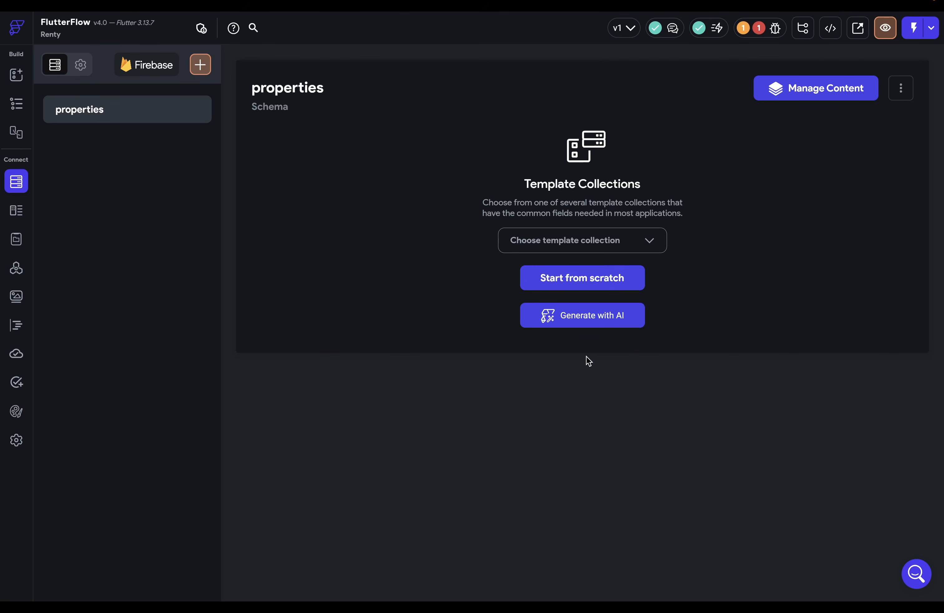
click(584, 279)
- Add an Integer field named 'id' to the properties schema
click(362, 167)
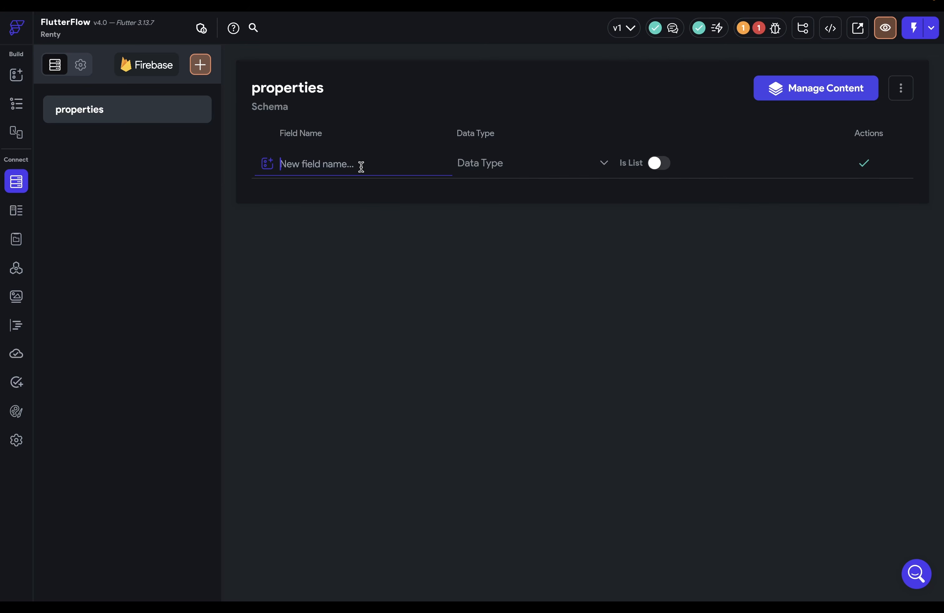
text(id)
click(520, 163)
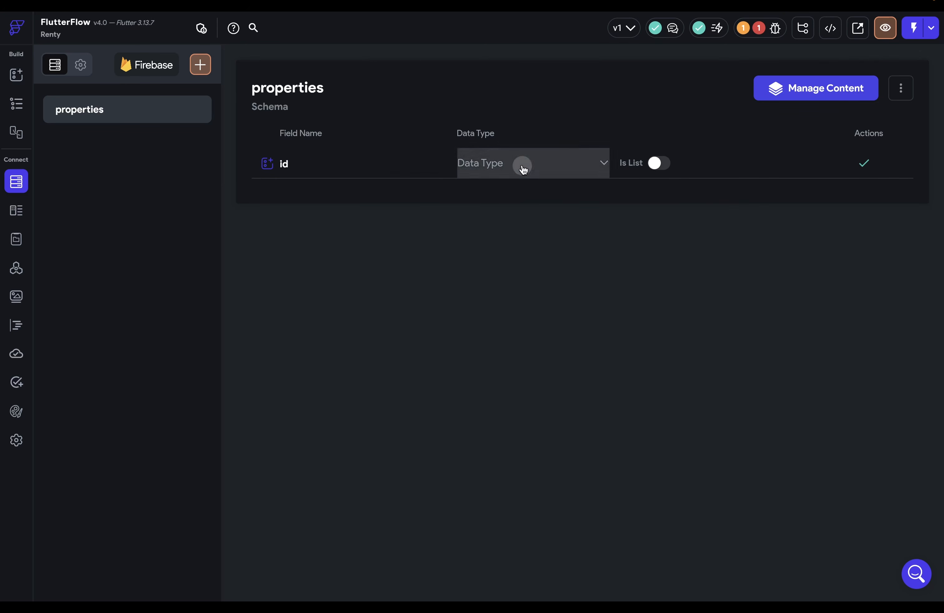
click(531, 175)
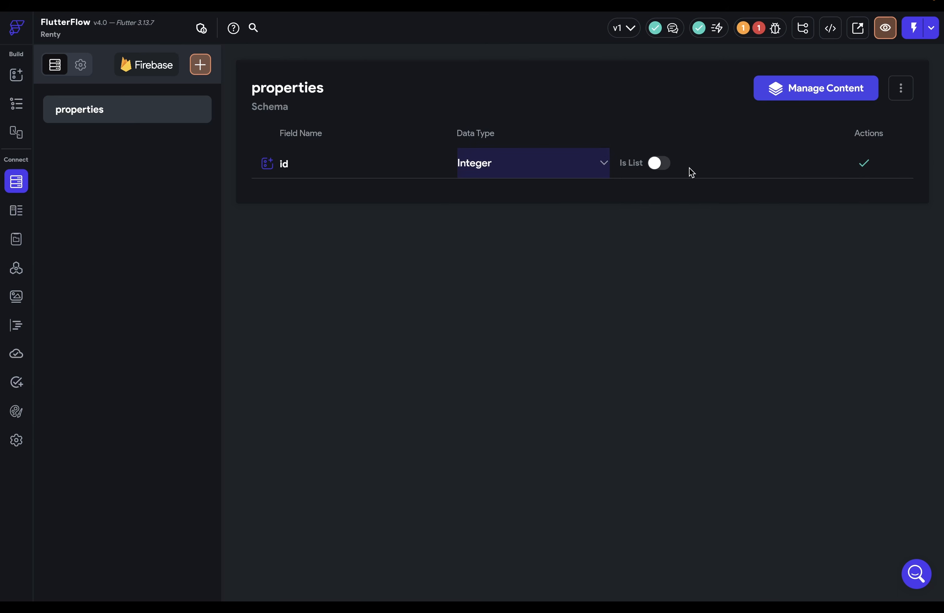
click(864, 163)
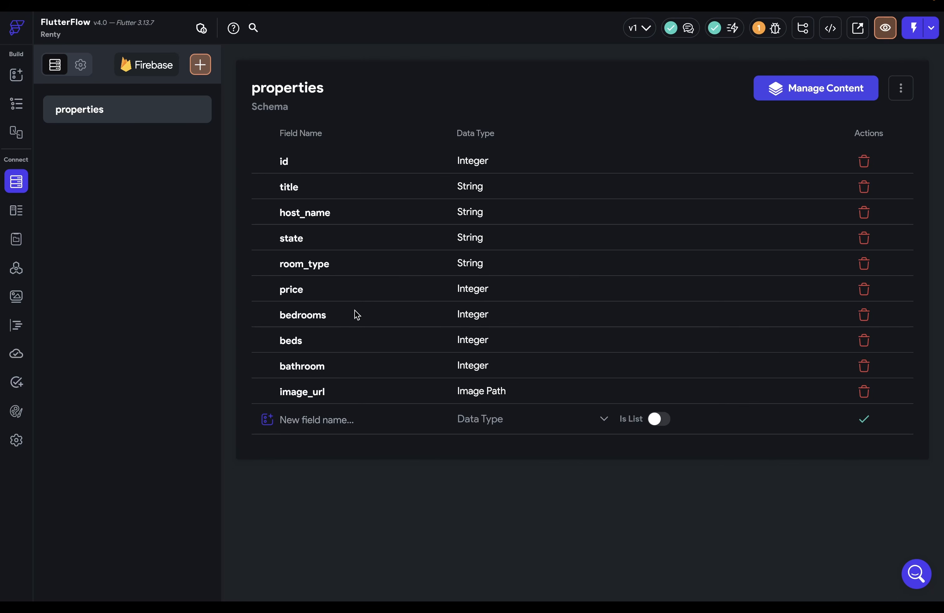
- Inspect the imported listings, then compare field names against the Firestore database in Firebase
click(810, 96)
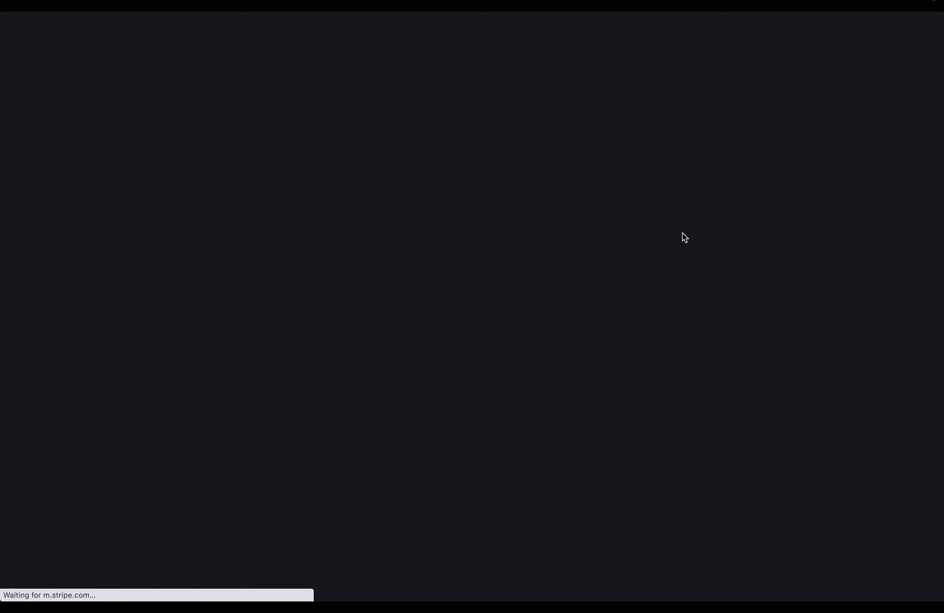
scroll(593, 191, right, 4)
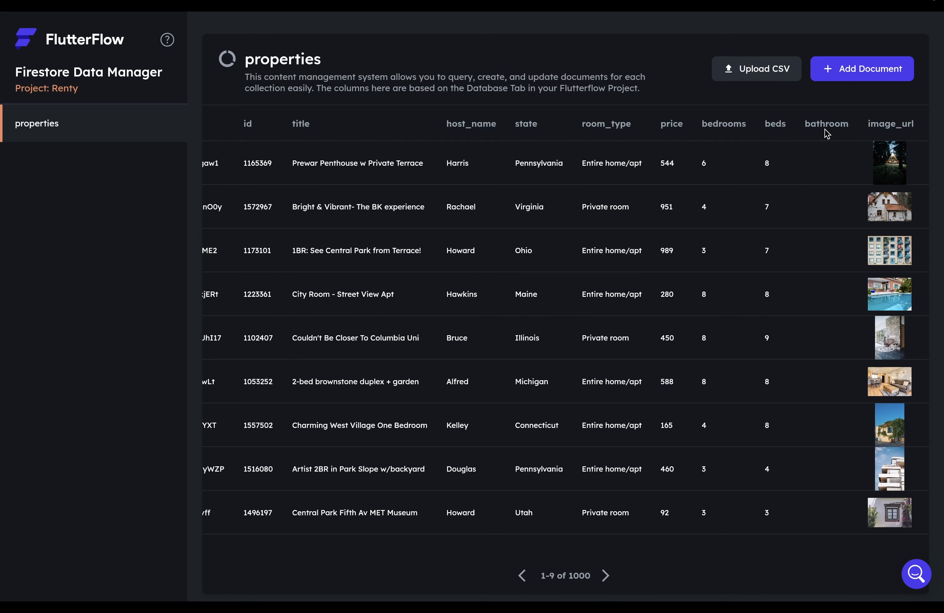
click(145, 190)
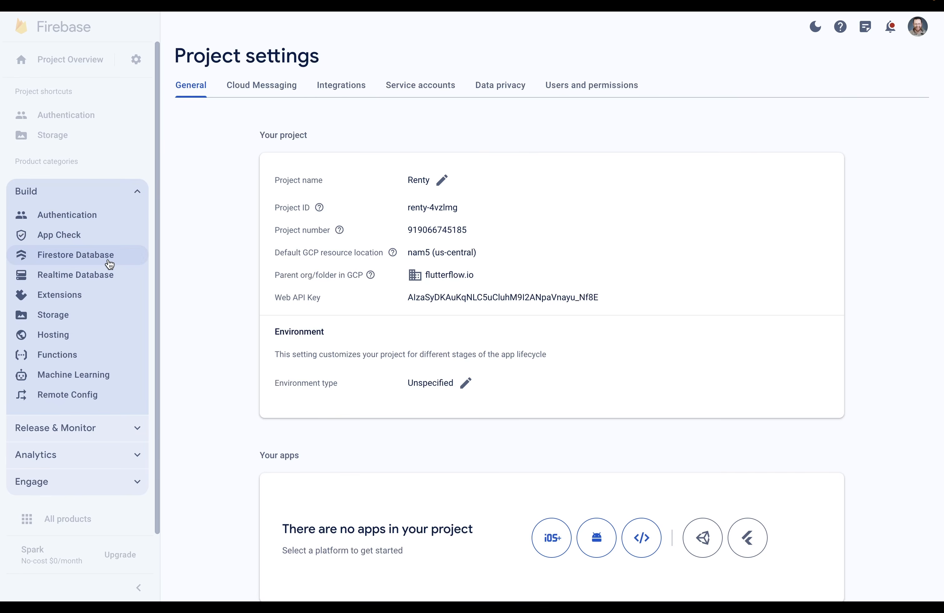
click(109, 264)
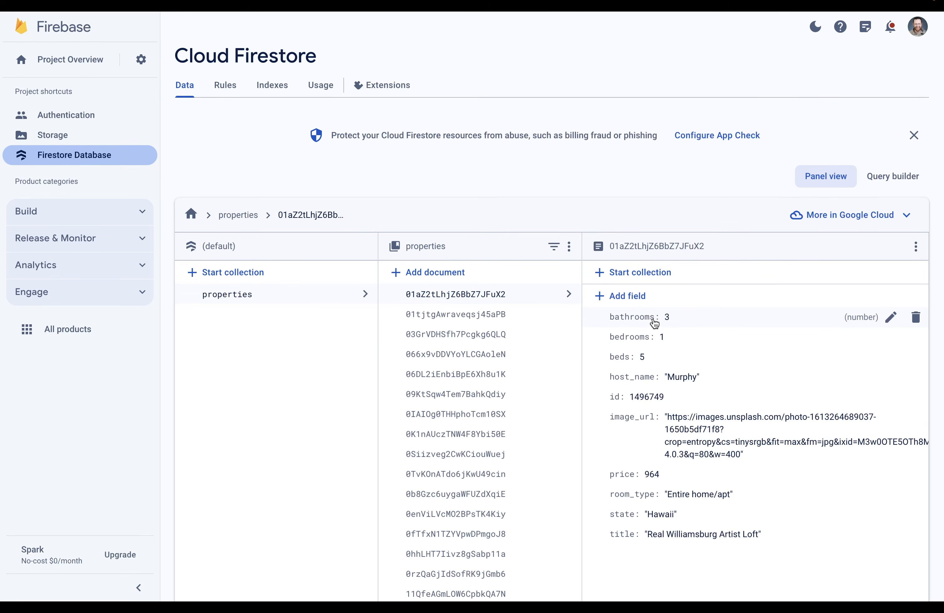
key(ctrl+Tab)
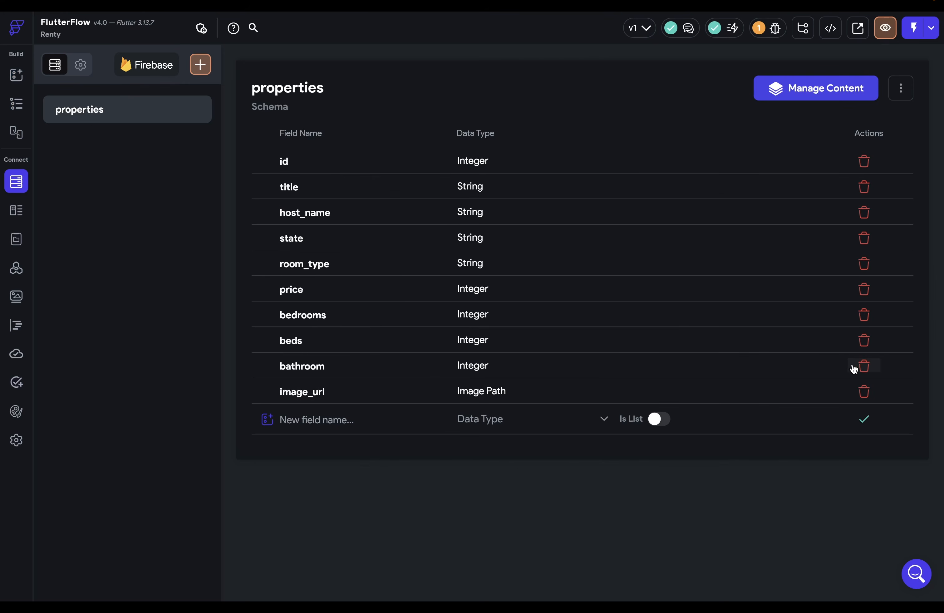
- Delete the bathroom field and add an Integer field named 'bathrooms' instead
click(861, 366)
click(563, 333)
click(310, 395)
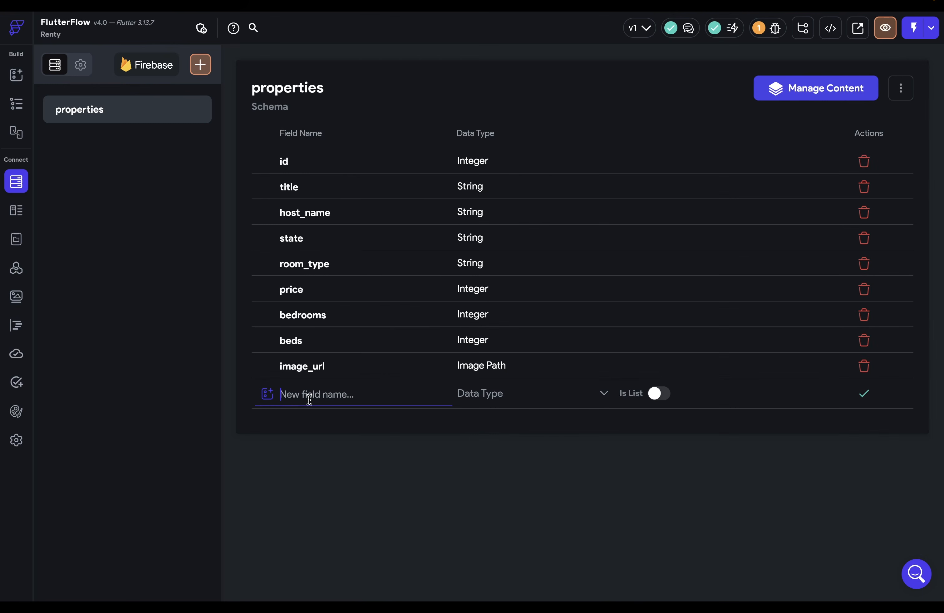
text(bathrooms)
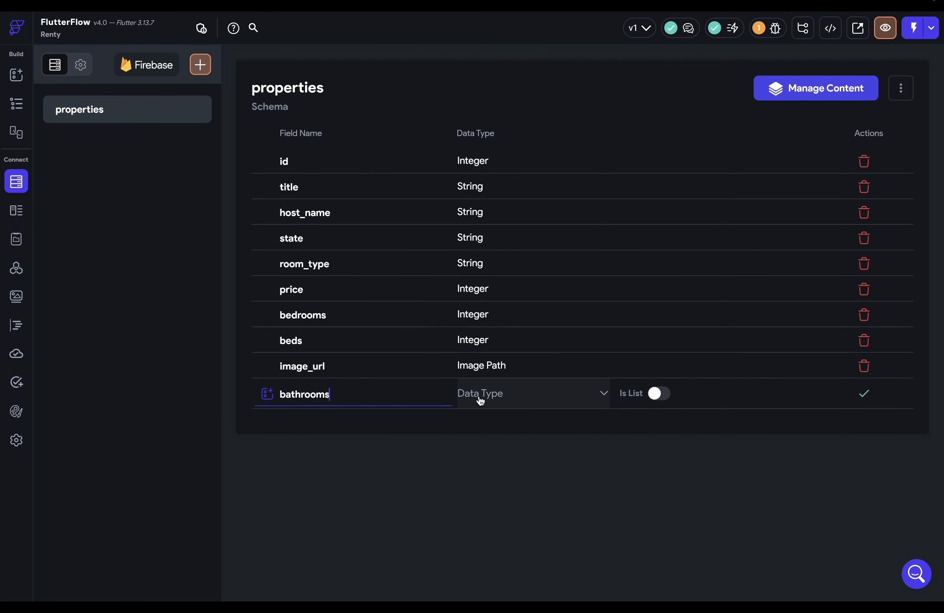
click(481, 397)
click(474, 191)
click(864, 394)
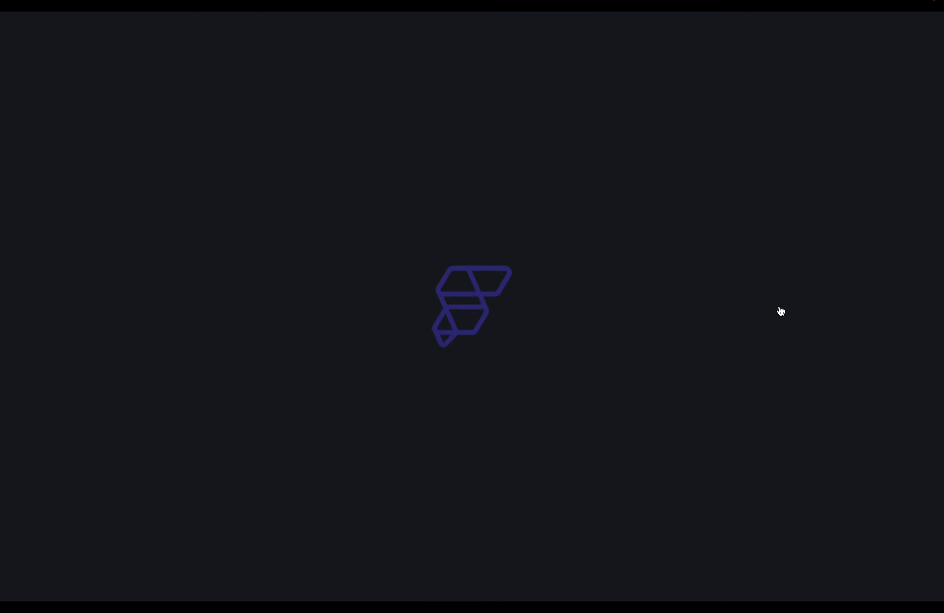